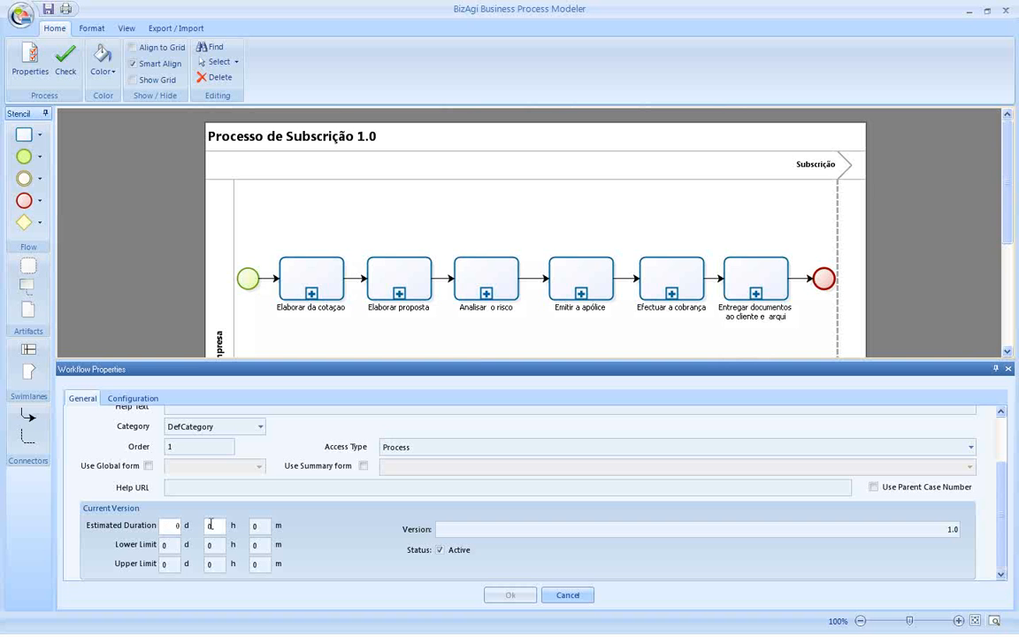
Review the process's Estimated Duration, Lower Limit, Upper Limit and Help URL fields plus its Configuration settings, then close the workflow properties without saving
{"action": "left_click", "coordinate": [211, 525]}
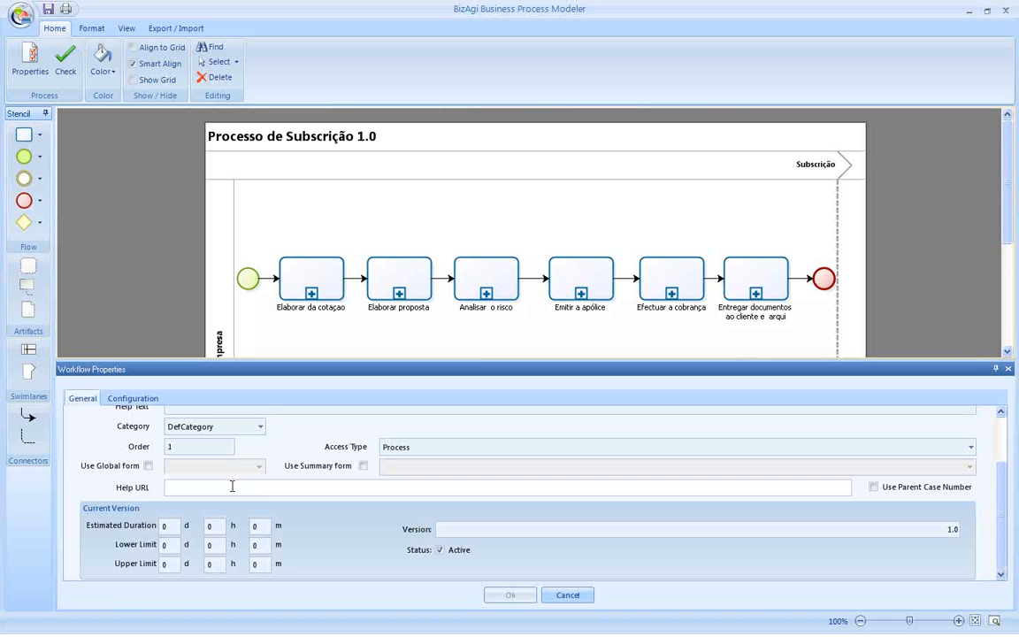
{"action": "left_click", "coordinate": [281, 485]}
{"action": "left_click", "coordinate": [166, 526]}
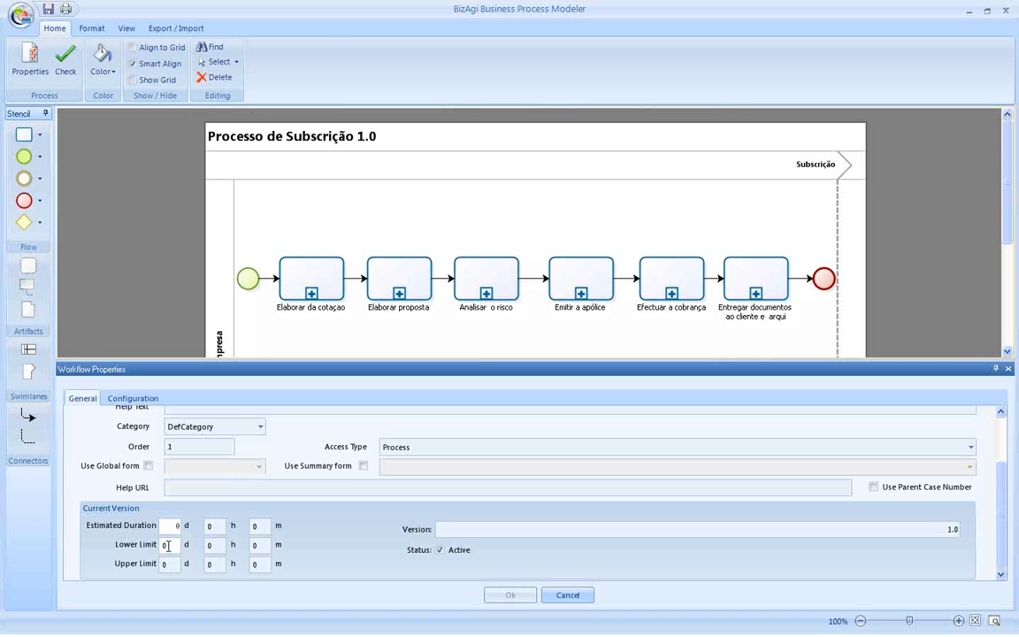
{"action": "left_click", "coordinate": [168, 545]}
{"action": "left_click", "coordinate": [173, 564]}
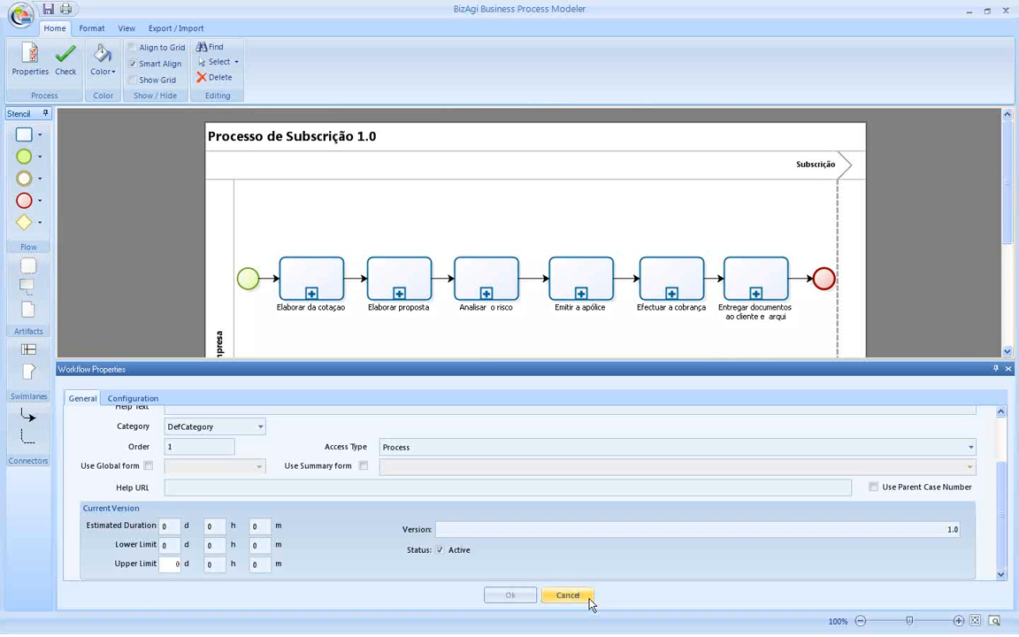
{"action": "left_click", "coordinate": [133, 399]}
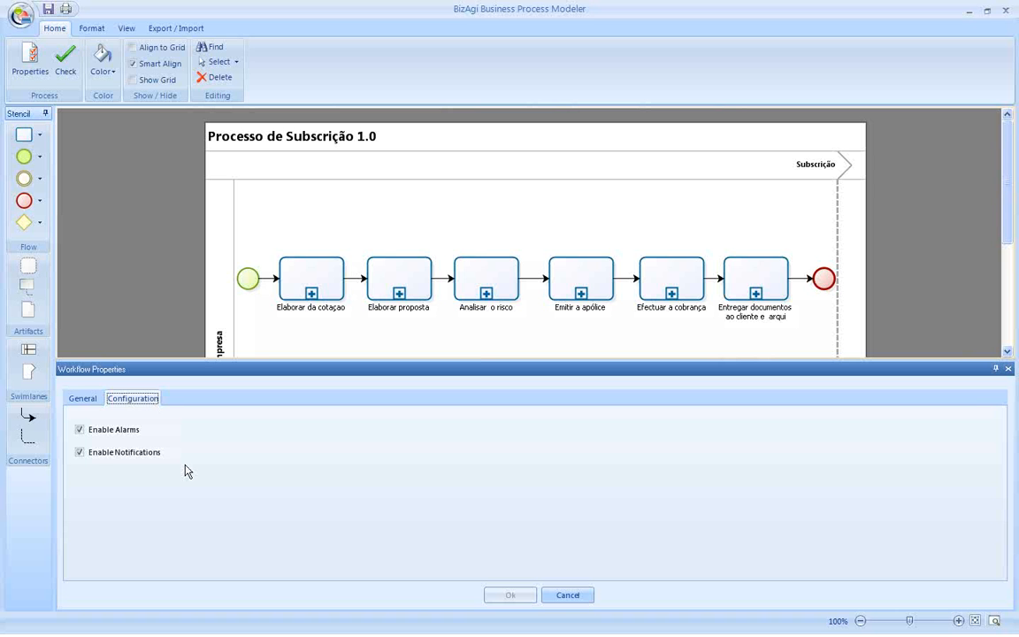
{"action": "left_click", "coordinate": [83, 398]}
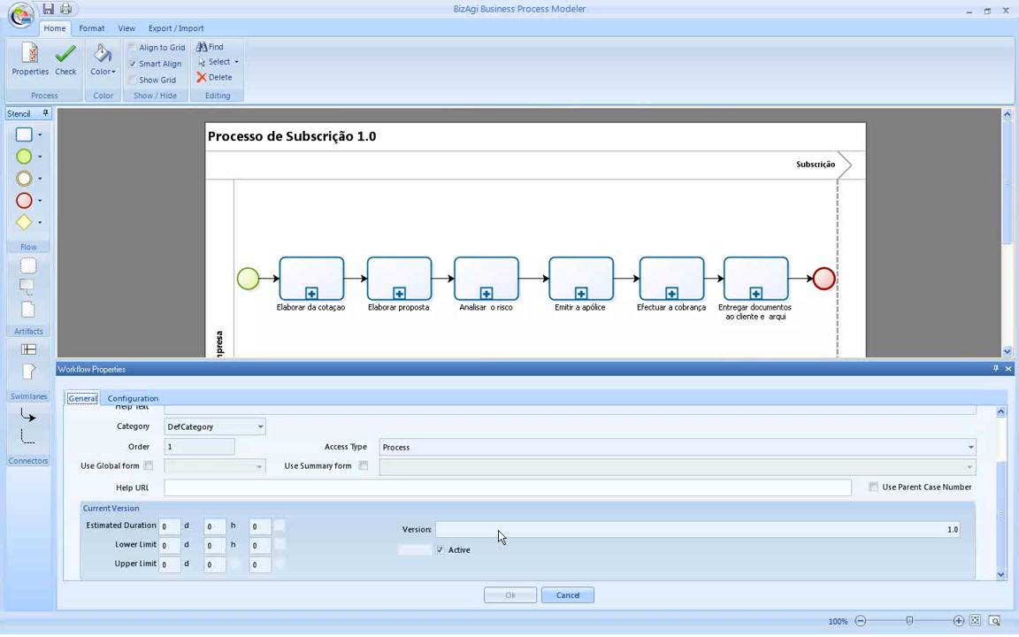
{"action": "left_click", "coordinate": [567, 595]}
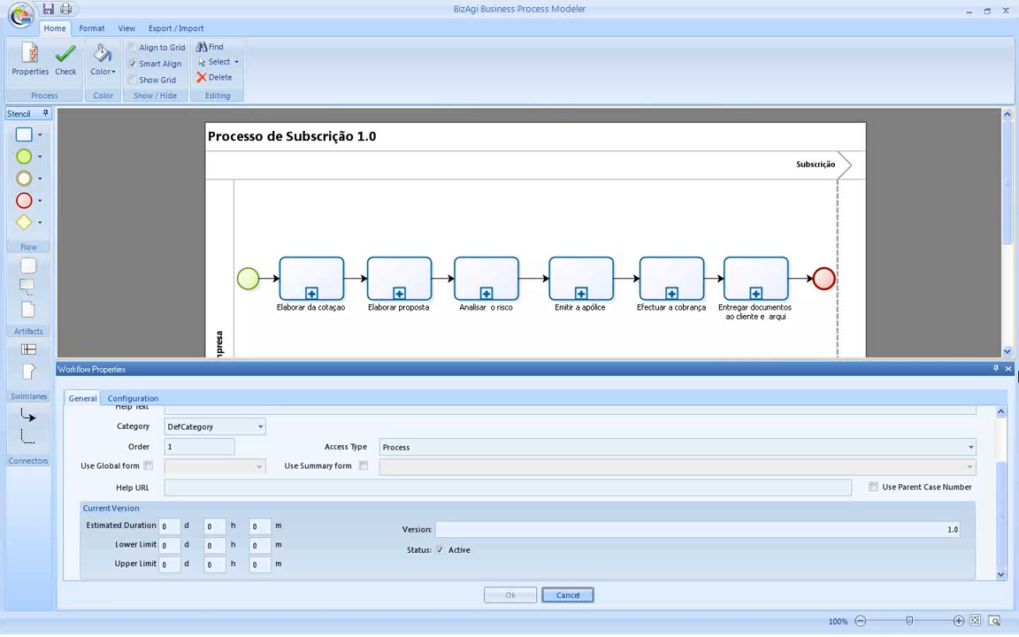
{"action": "left_click", "coordinate": [1007, 369]}
Open the Elaborar da cotação sub-process for editing
{"action": "left_click", "coordinate": [325, 307]}
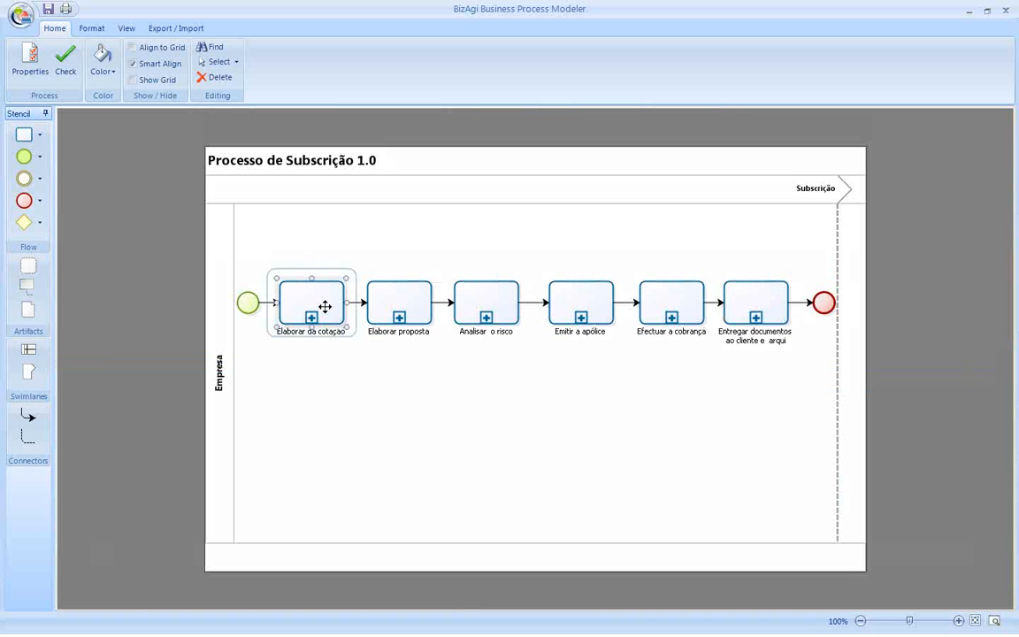
{"action": "right_click", "coordinate": [326, 311]}
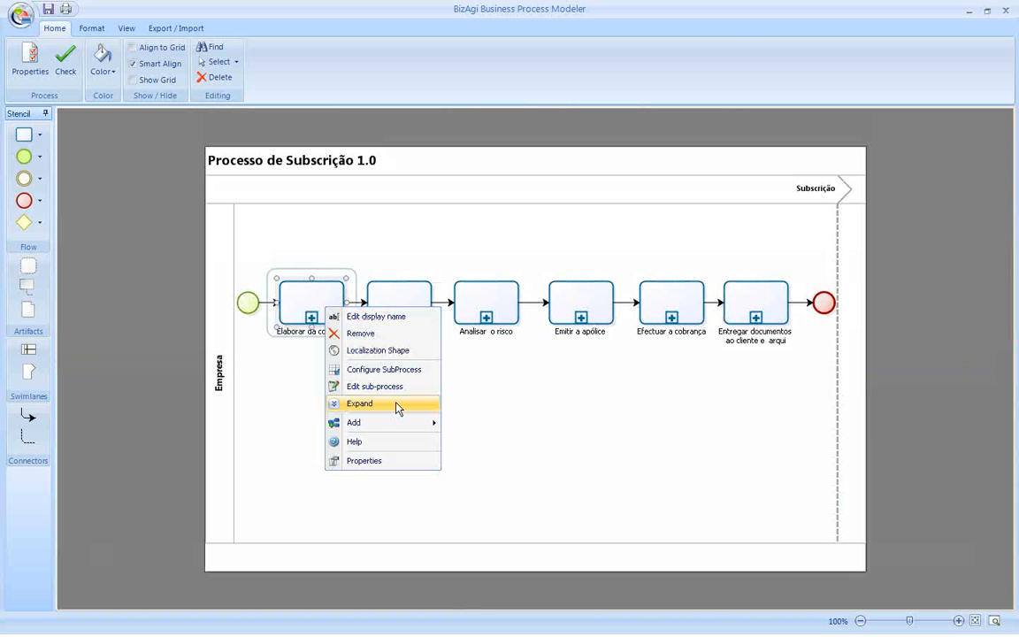
{"action": "left_click", "coordinate": [399, 393]}
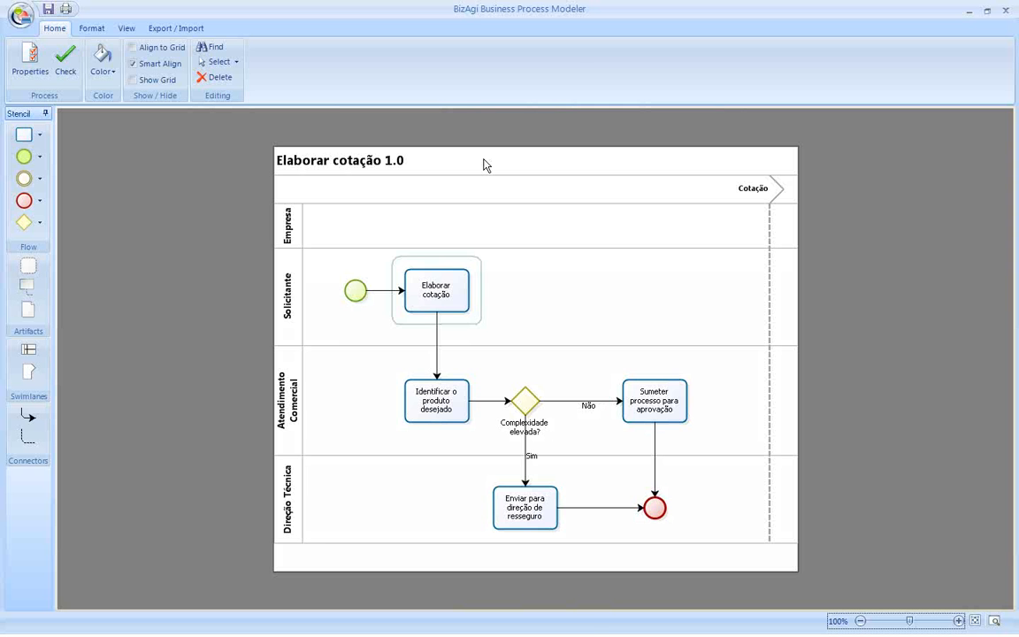
Dismiss the workflow properties and show the properties of the Elaborar cotação task in the Solicitante lane
{"action": "left_click", "coordinate": [31, 64]}
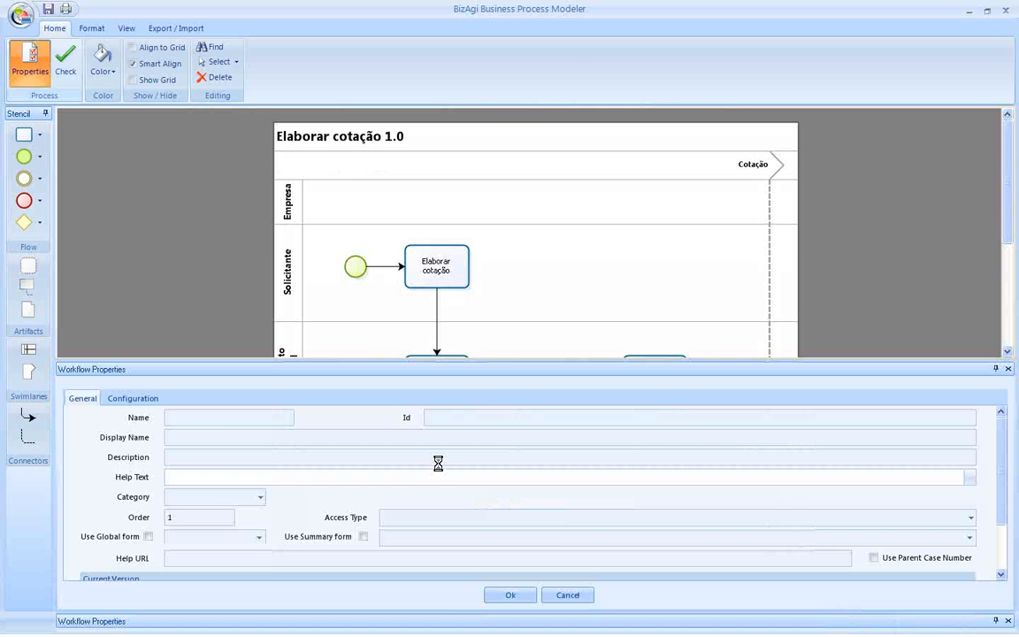
{"action": "left_click", "coordinate": [1008, 368]}
{"action": "left_click", "coordinate": [430, 309]}
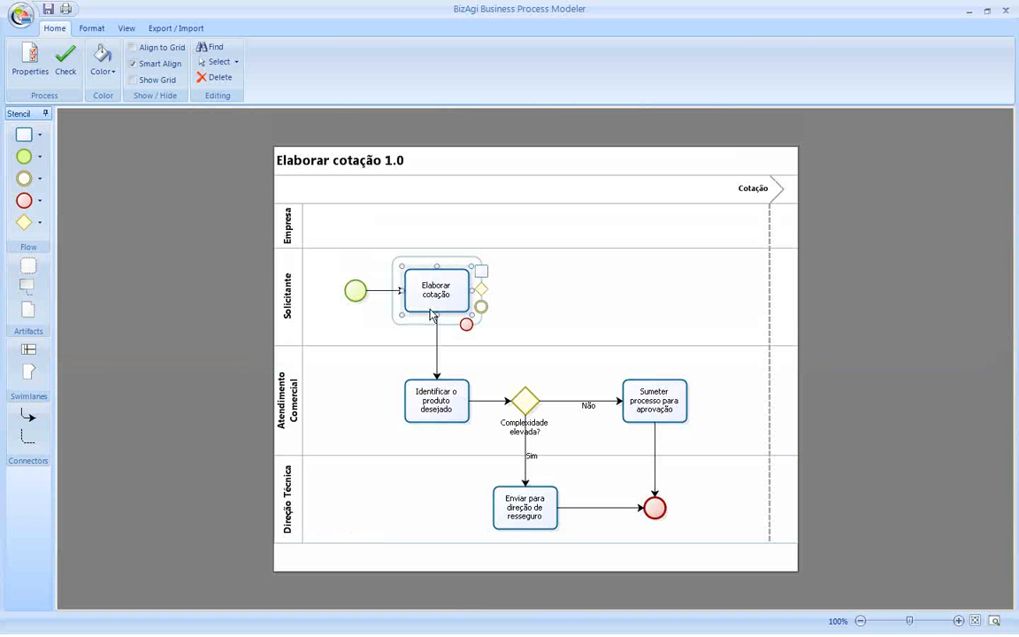
{"action": "right_click", "coordinate": [441, 290]}
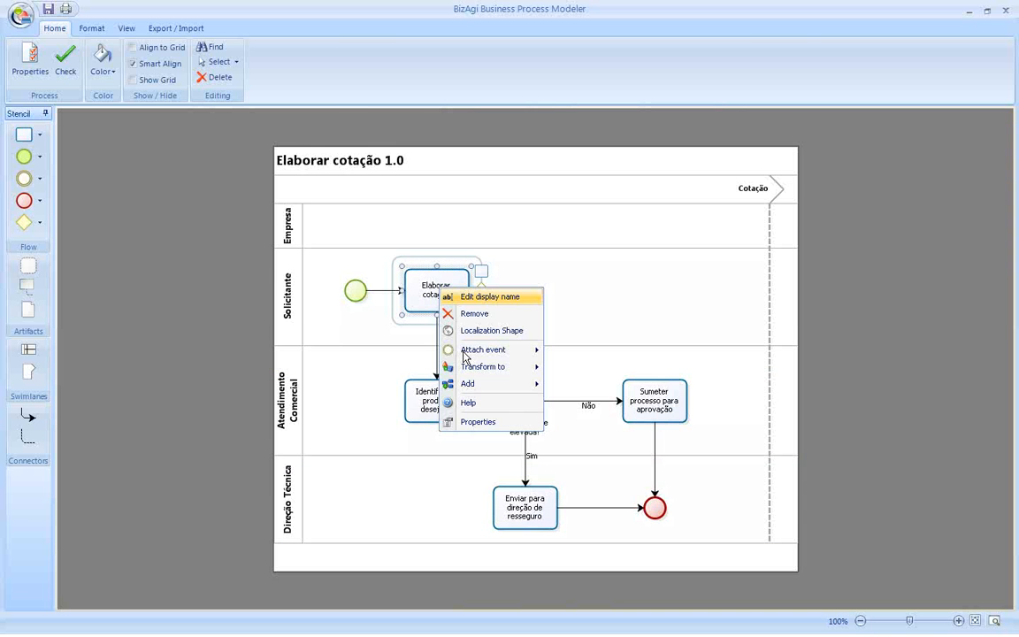
{"action": "left_click", "coordinate": [491, 423]}
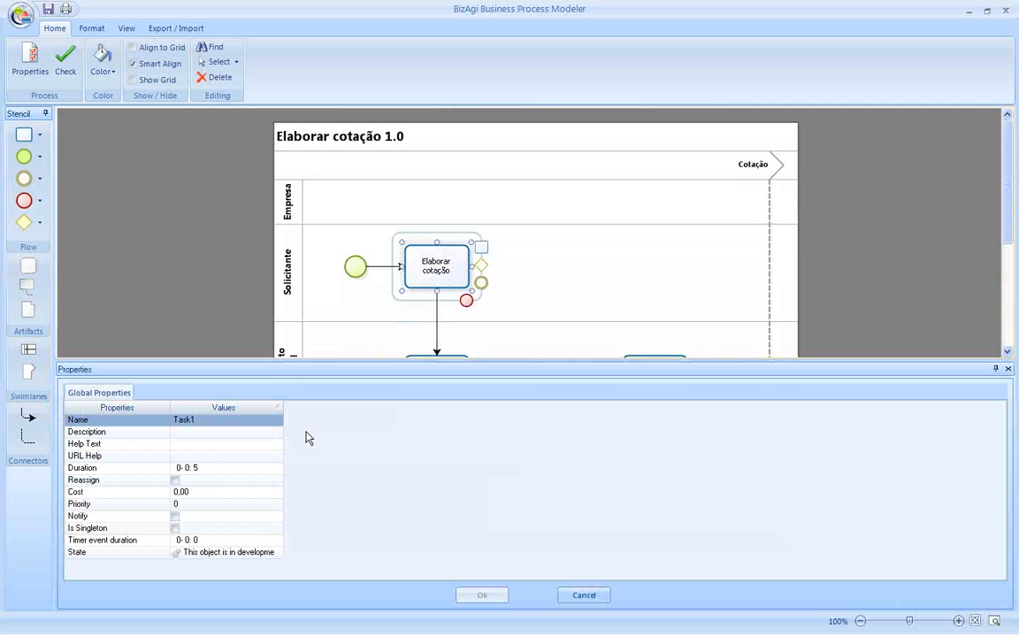
Look through the task's Name, Description, Duration and Reassign properties, and close them without saving any change
{"action": "left_click", "coordinate": [228, 422]}
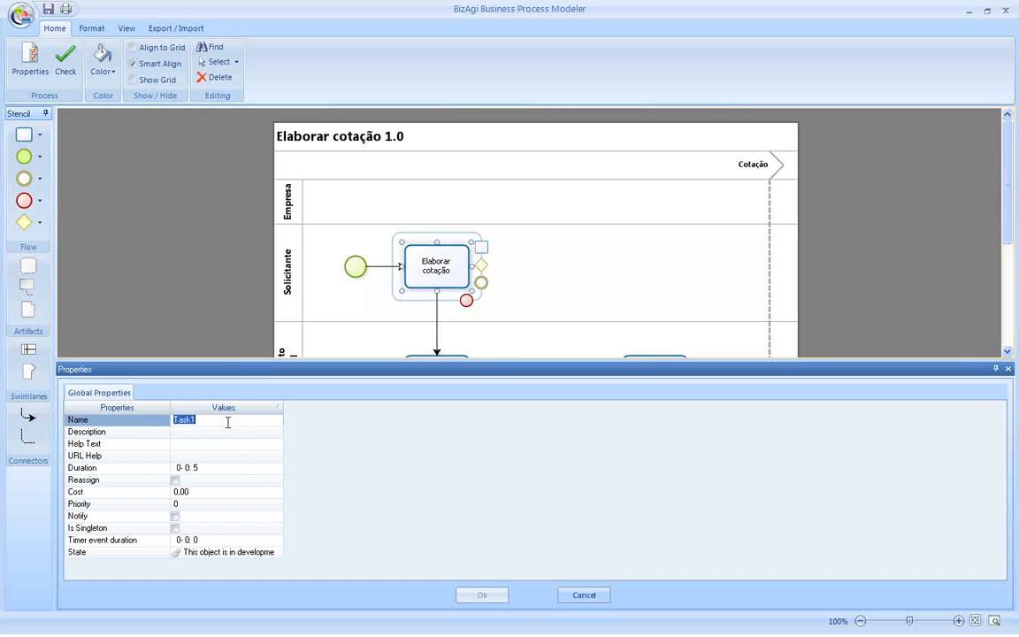
{"action": "left_click", "coordinate": [236, 433]}
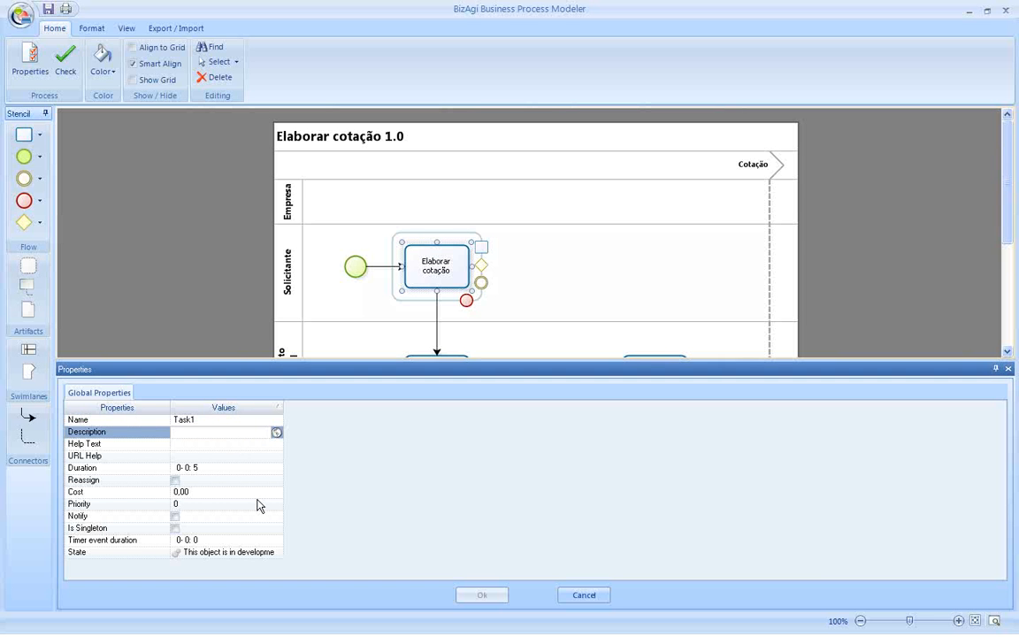
{"action": "left_click", "coordinate": [232, 466]}
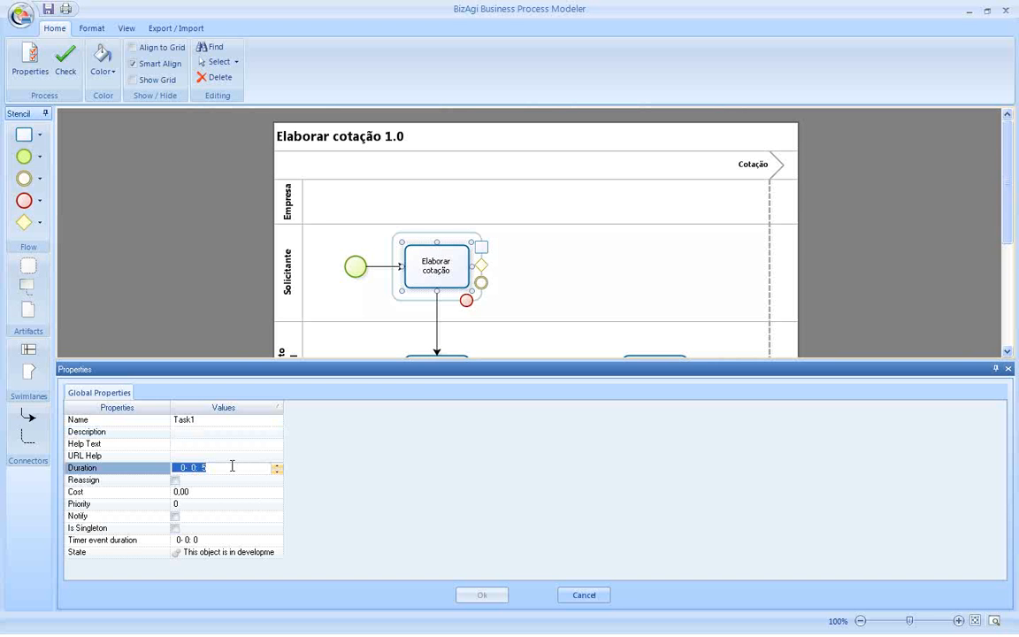
{"action": "left_click", "coordinate": [213, 480]}
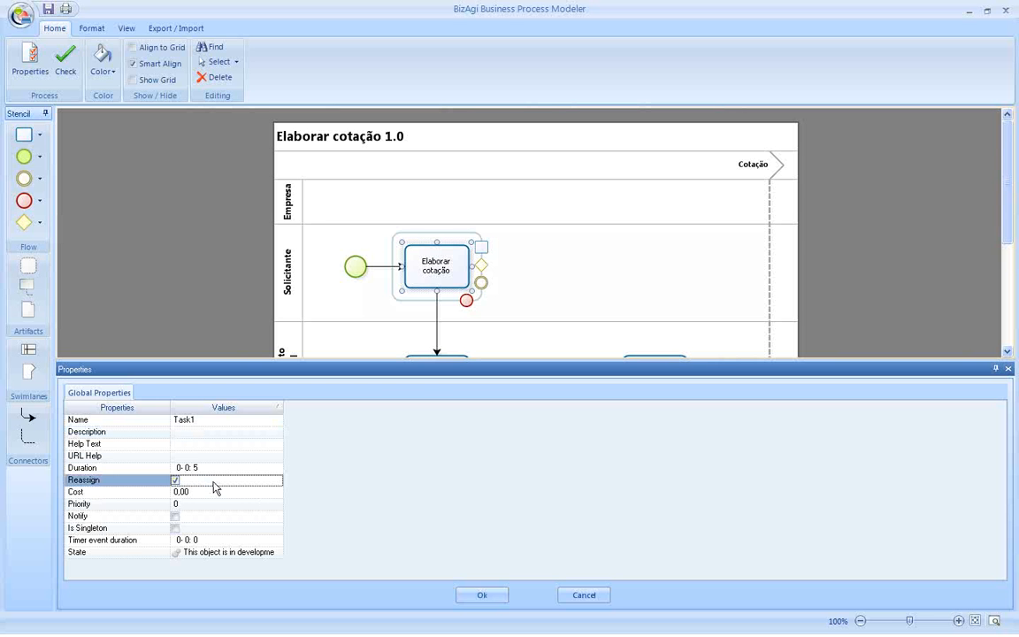
{"action": "left_click", "coordinate": [213, 483]}
{"action": "left_click", "coordinate": [602, 598]}
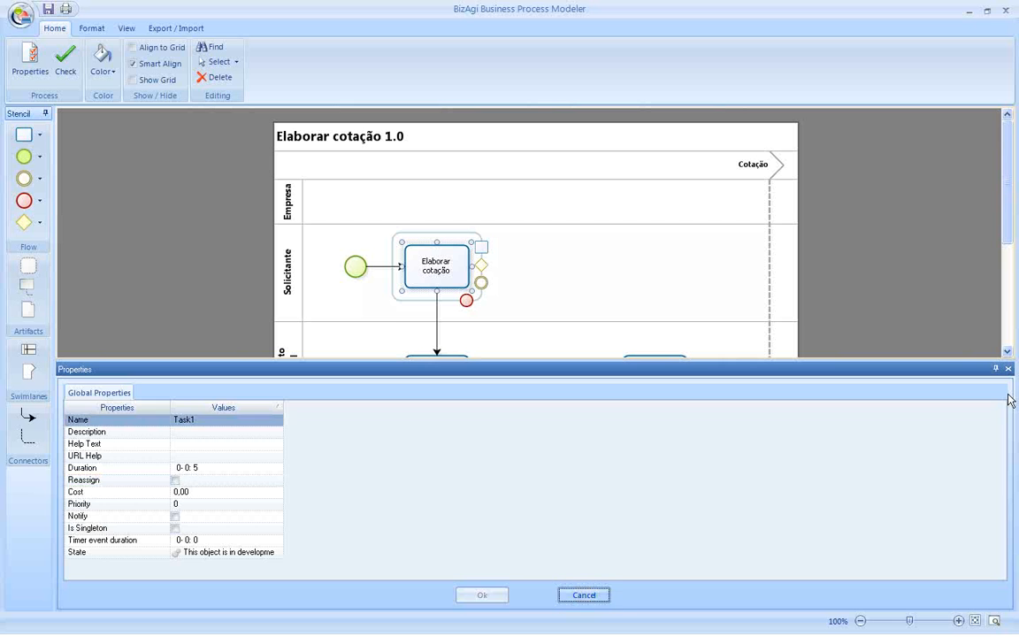
{"action": "left_click", "coordinate": [1008, 368]}
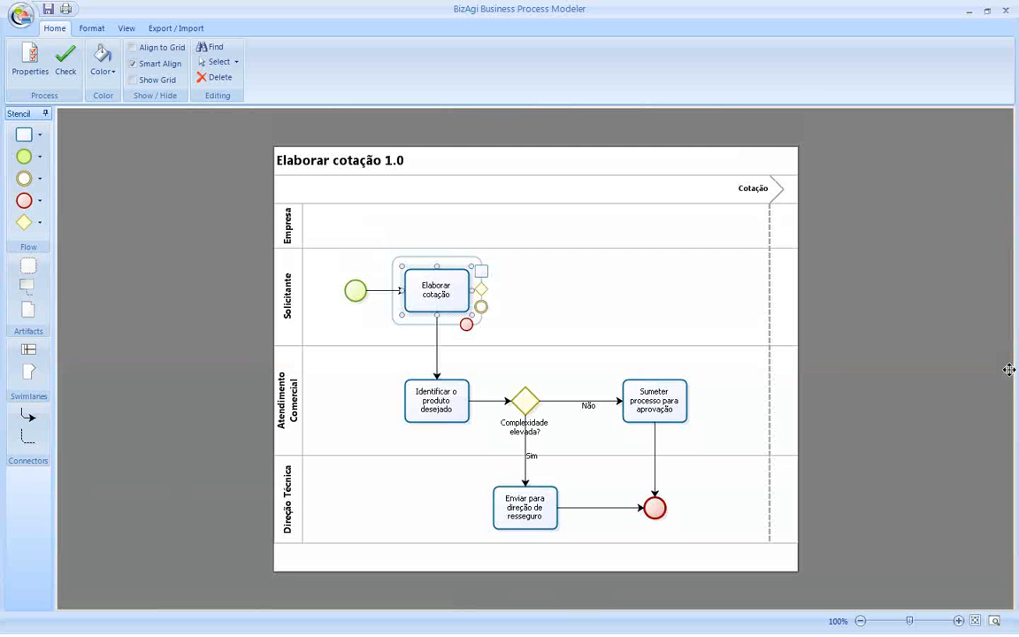
View the Export / Import options for the sub-process diagram, and close both process diagrams to return to BizAgi Studio
{"action": "left_click", "coordinate": [600, 316]}
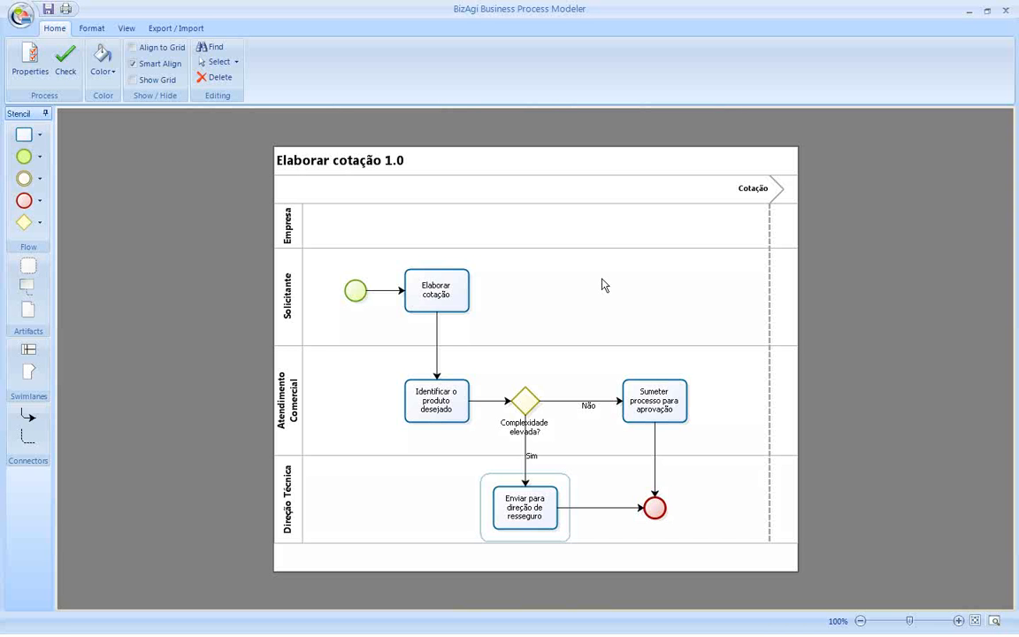
{"action": "left_click", "coordinate": [179, 29]}
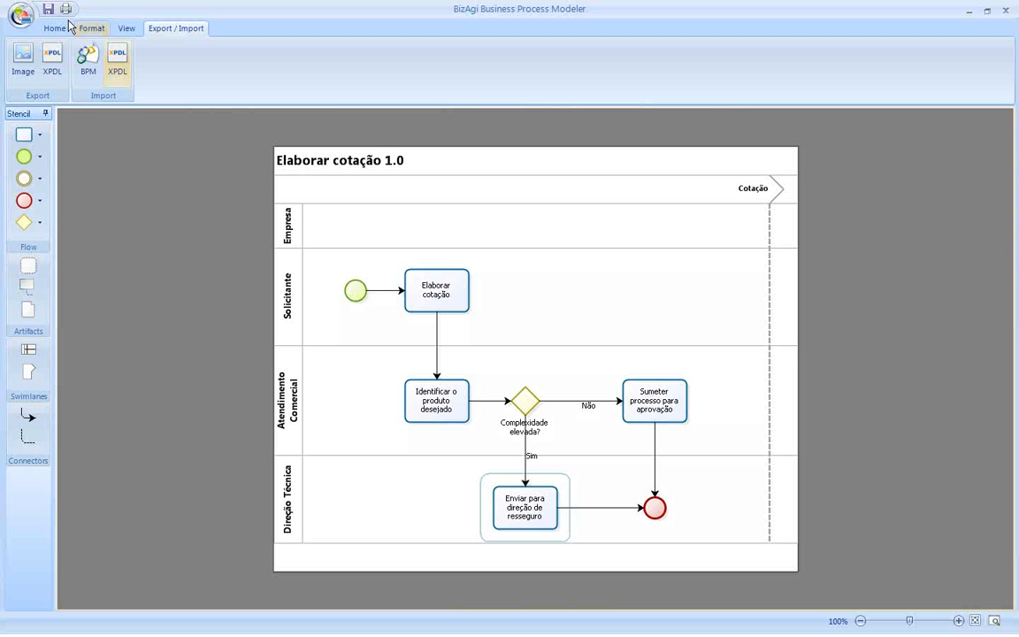
{"action": "left_click", "coordinate": [1007, 12]}
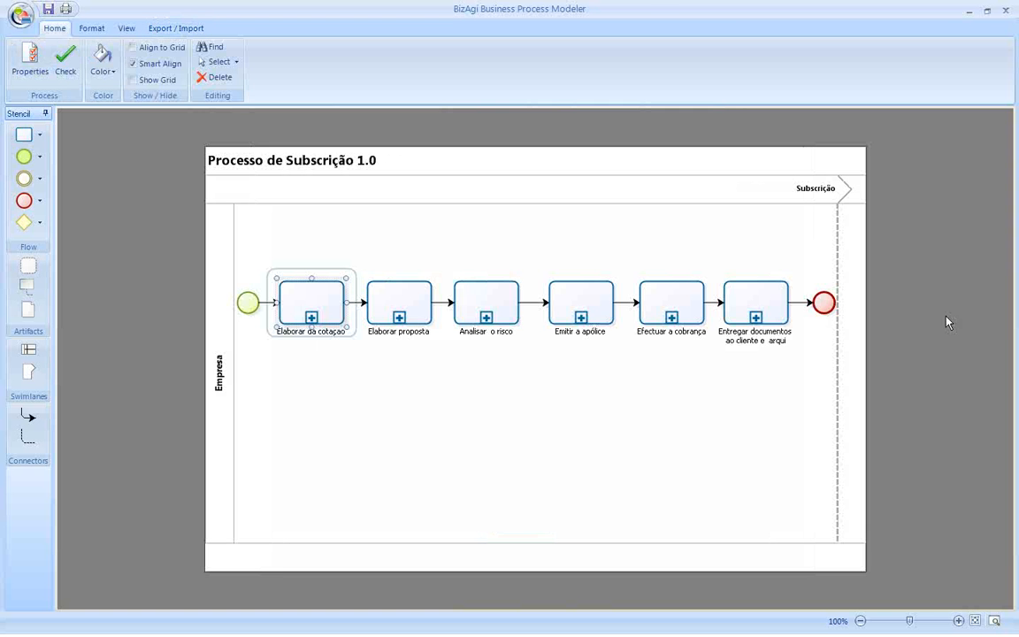
{"action": "left_click", "coordinate": [1005, 12]}
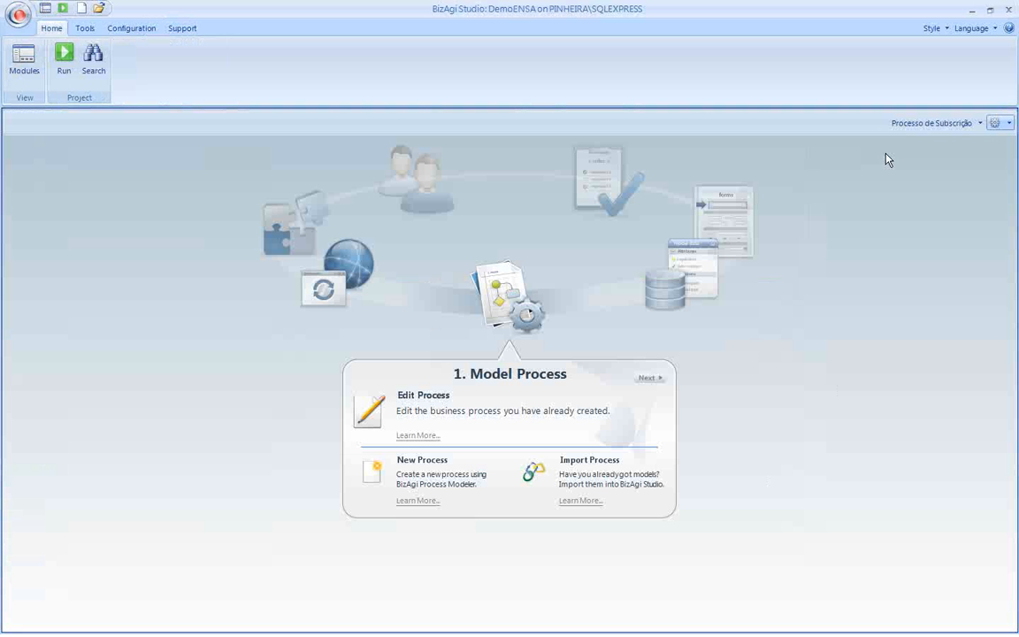
Open the data model from the Model Data stage and examine the Vendas, Anexos and Clientes entities
{"action": "left_click", "coordinate": [648, 378]}
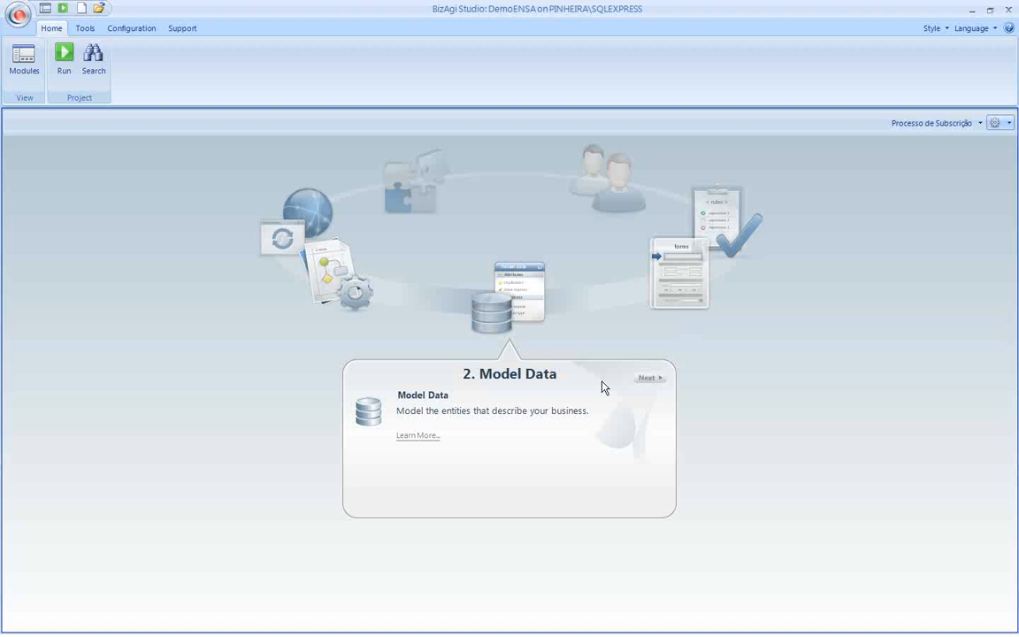
{"action": "left_click", "coordinate": [426, 399]}
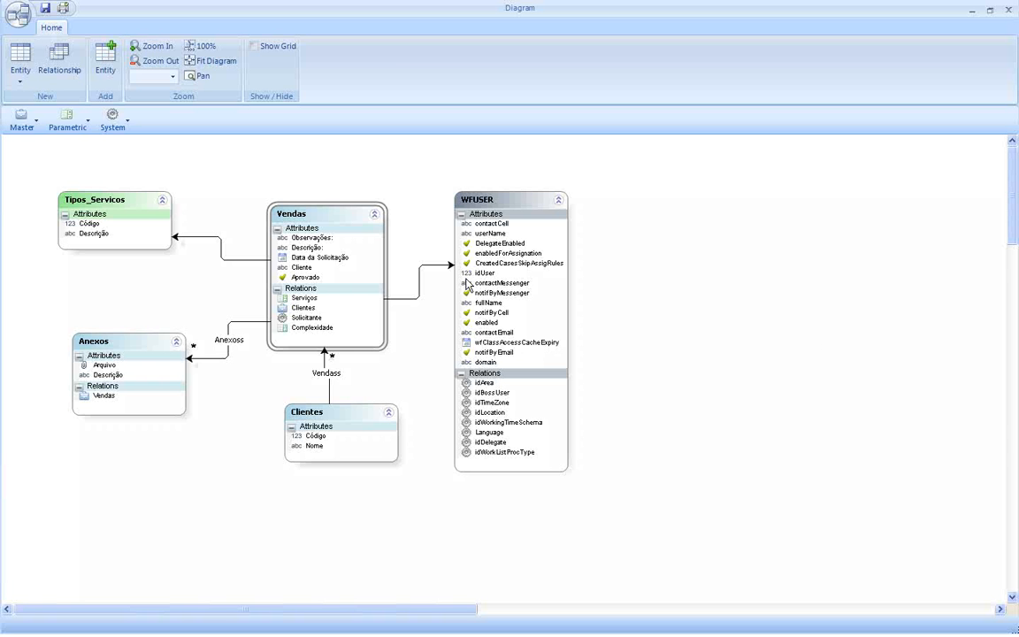
{"action": "left_click", "coordinate": [337, 264]}
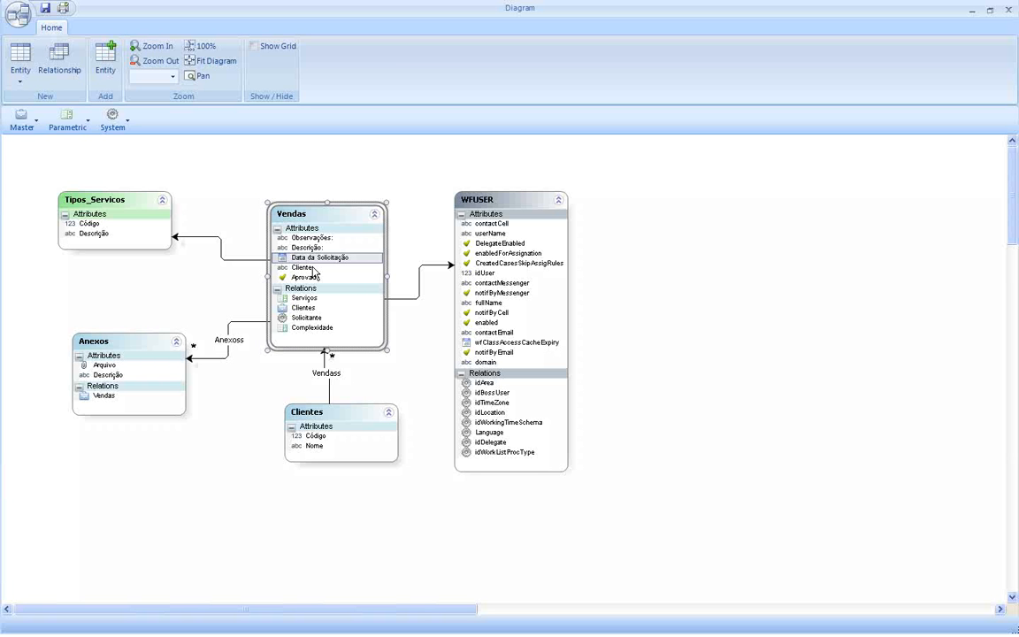
{"action": "left_click", "coordinate": [329, 219]}
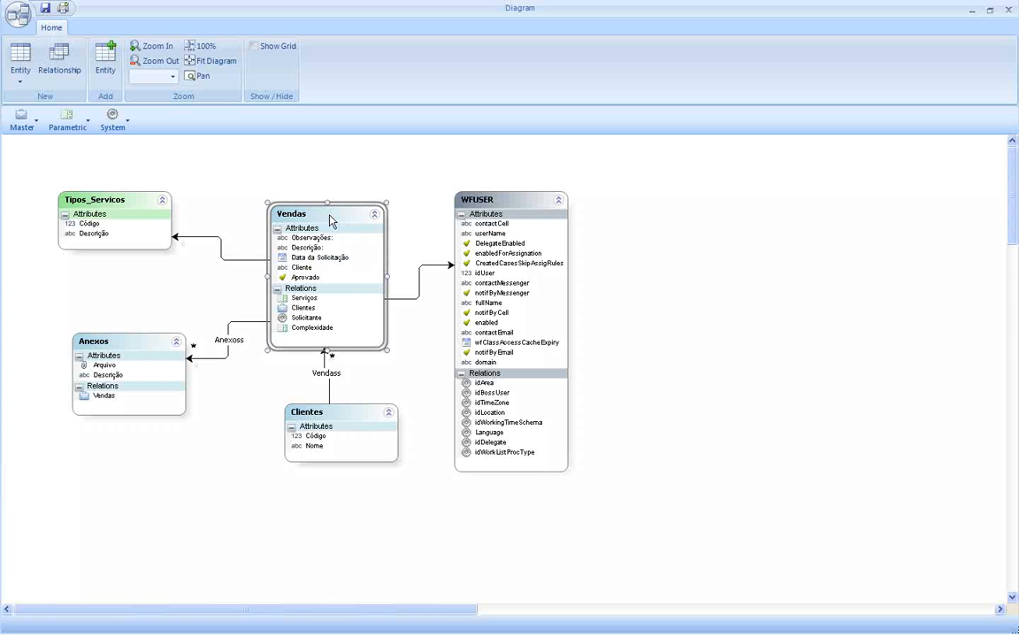
{"action": "left_click", "coordinate": [151, 343]}
{"action": "left_click", "coordinate": [343, 417]}
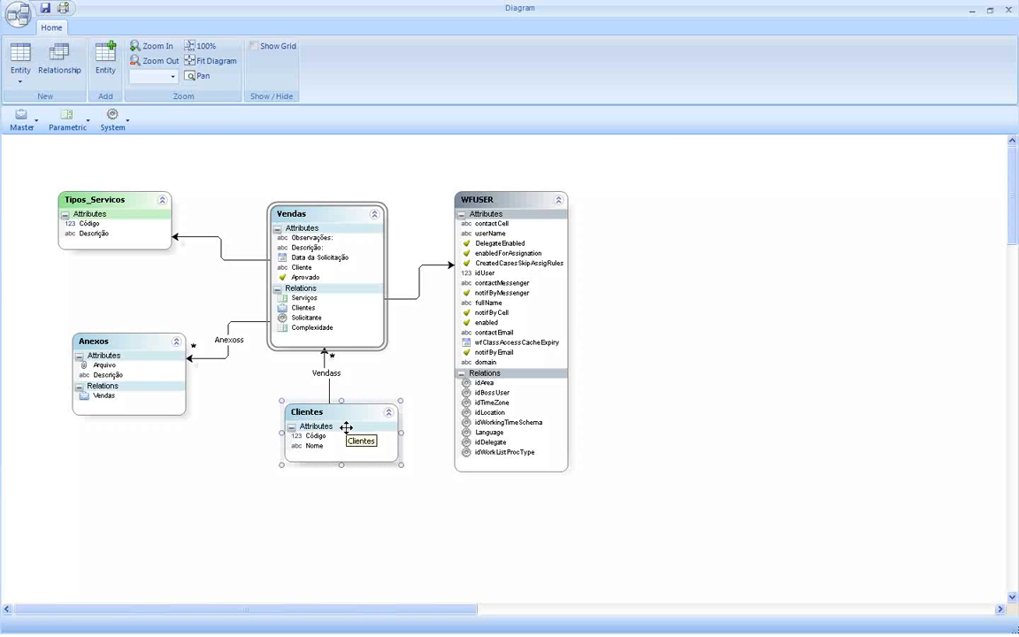
{"action": "left_click", "coordinate": [393, 389]}
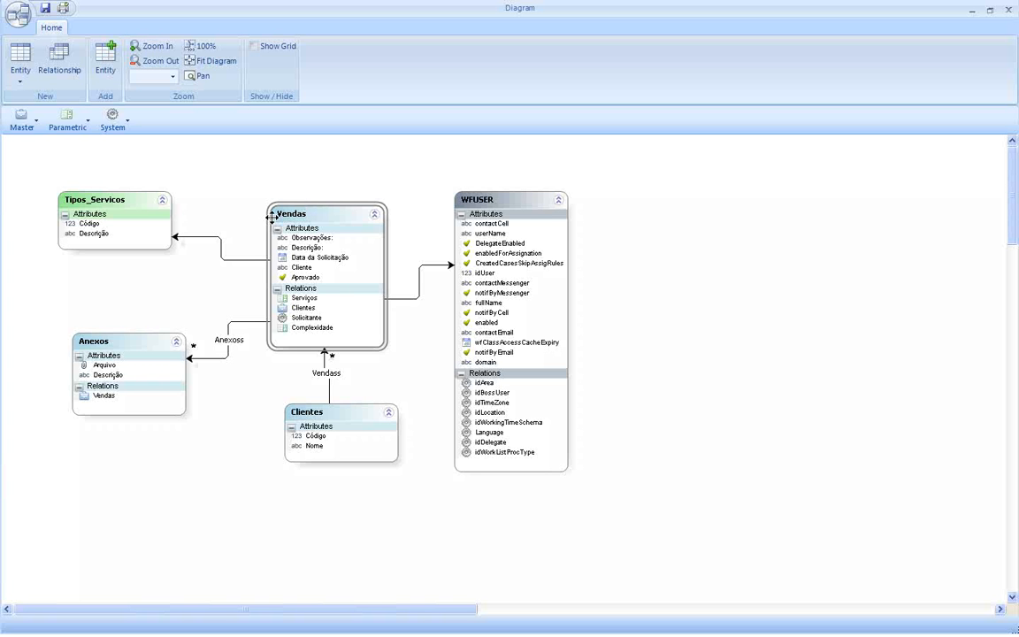
Examine how the Vendas entity relates to the WFUSER system entity, and list the available system entities
{"action": "left_click", "coordinate": [370, 308]}
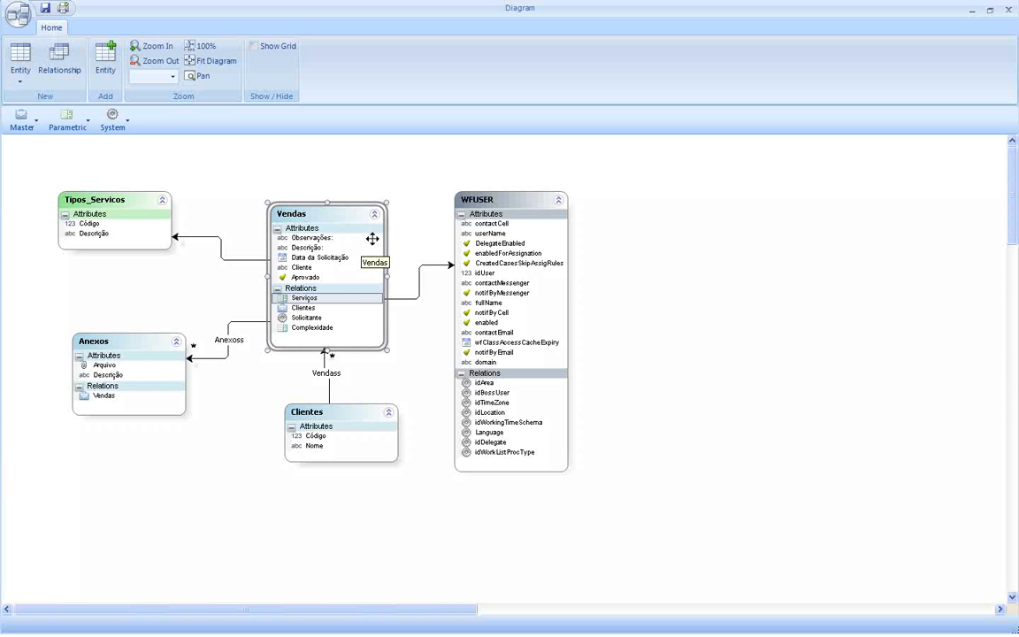
{"action": "left_click", "coordinate": [403, 202]}
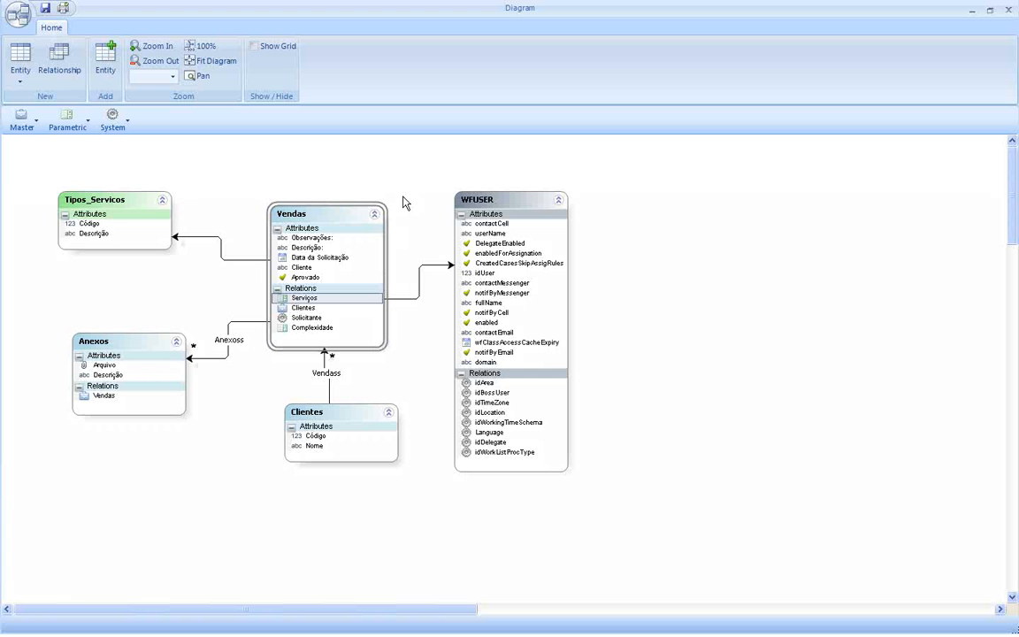
{"action": "left_click", "coordinate": [513, 201]}
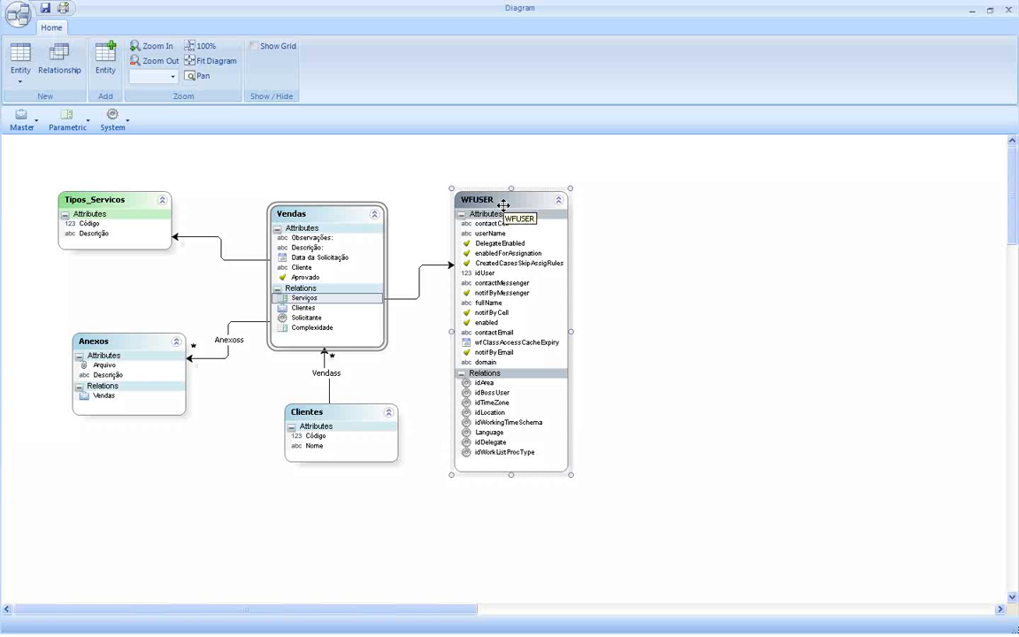
{"action": "left_click", "coordinate": [334, 218]}
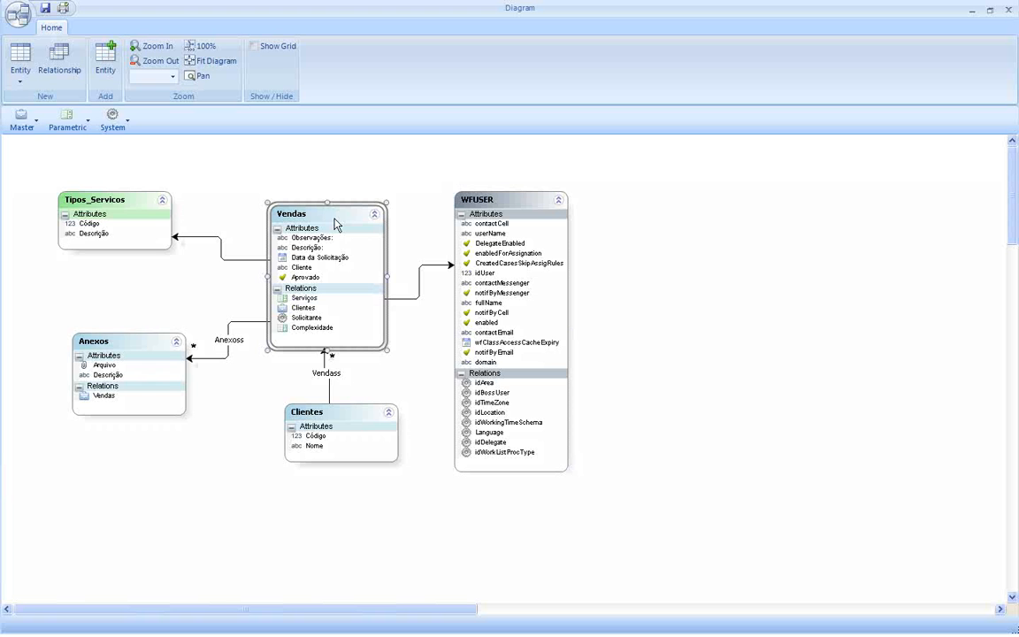
{"action": "left_click", "coordinate": [514, 197]}
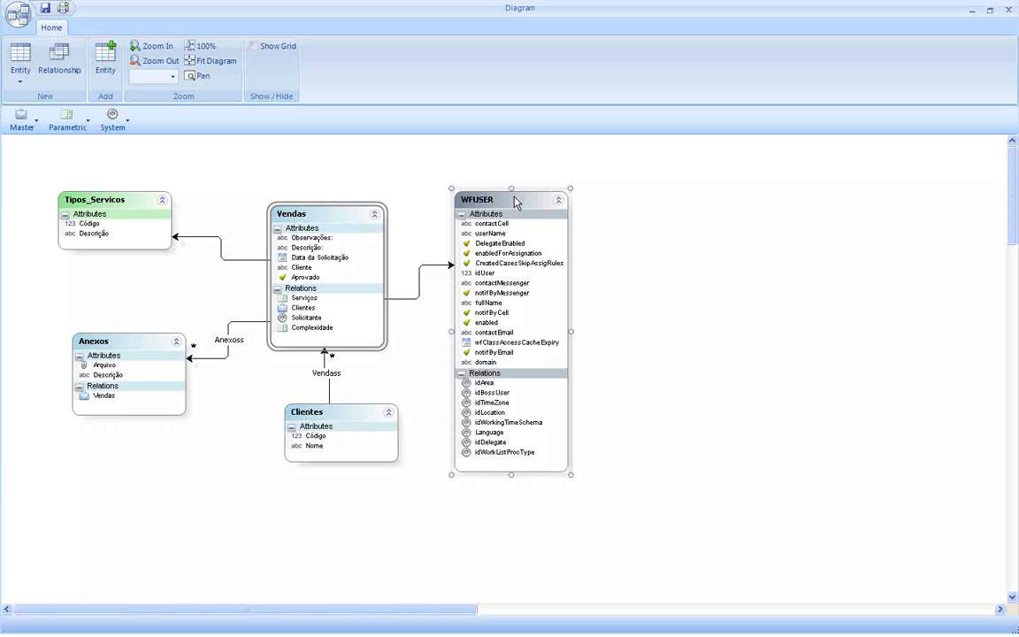
{"action": "left_click", "coordinate": [130, 122]}
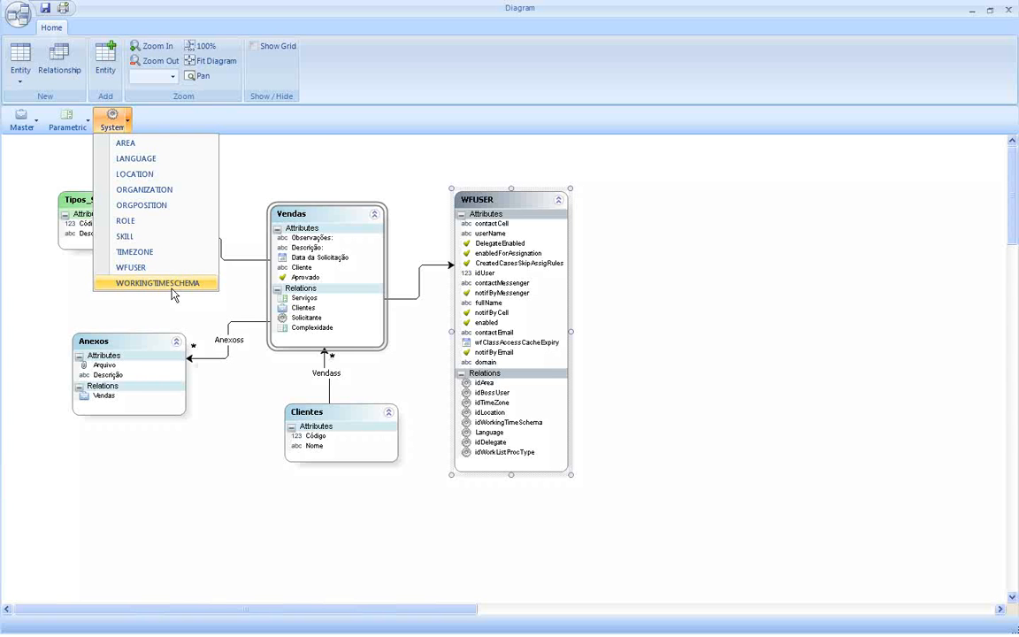
View the stored values of the Tipos_Servicos parametric entity, and close the list without adding any
{"action": "left_click", "coordinate": [260, 173]}
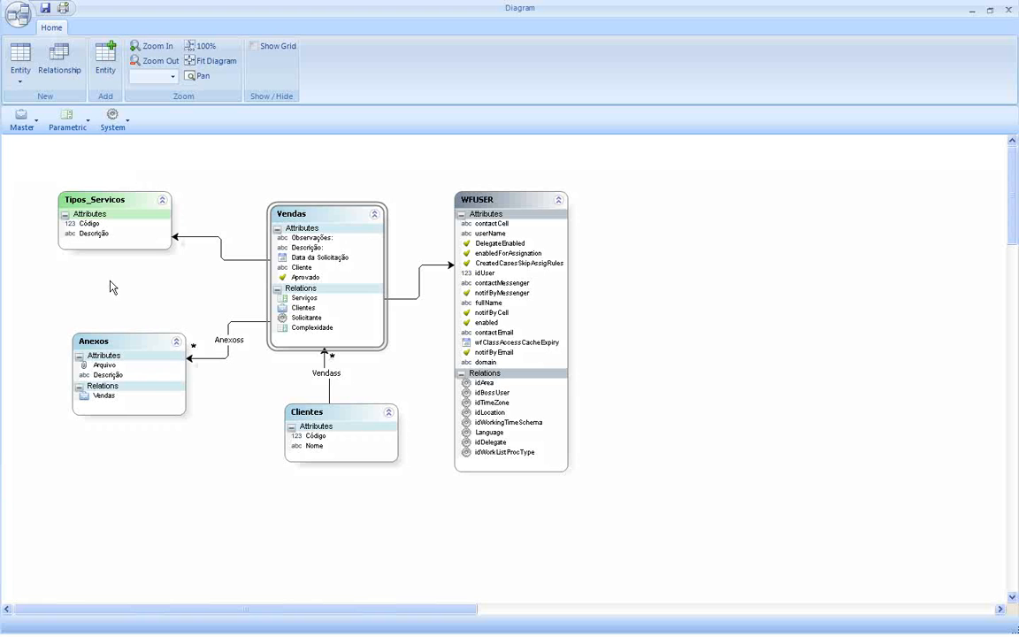
{"action": "left_click", "coordinate": [104, 201]}
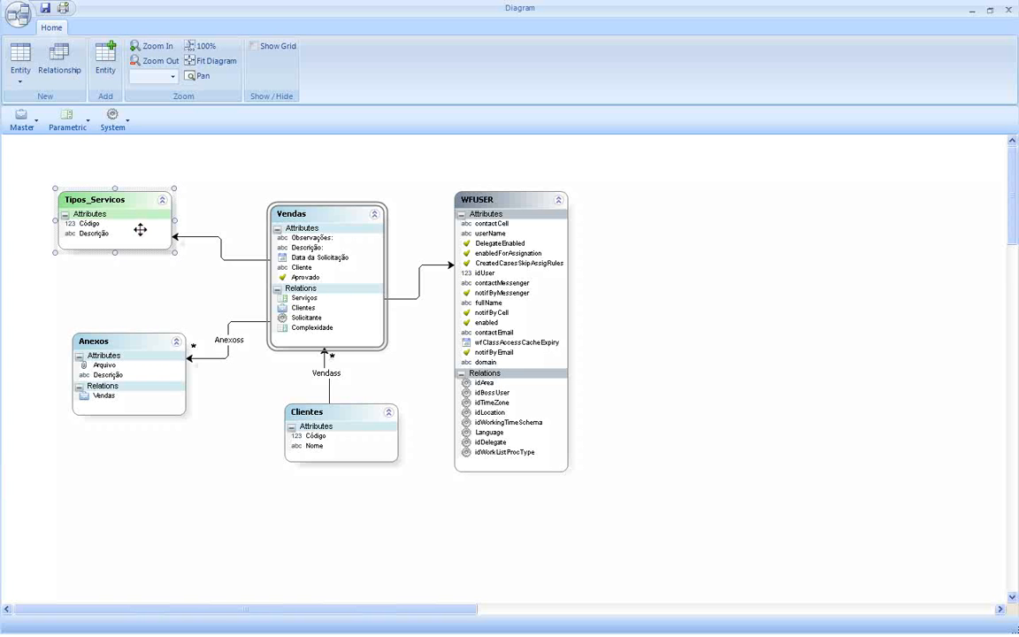
{"action": "left_click", "coordinate": [98, 182]}
{"action": "right_click", "coordinate": [110, 206]}
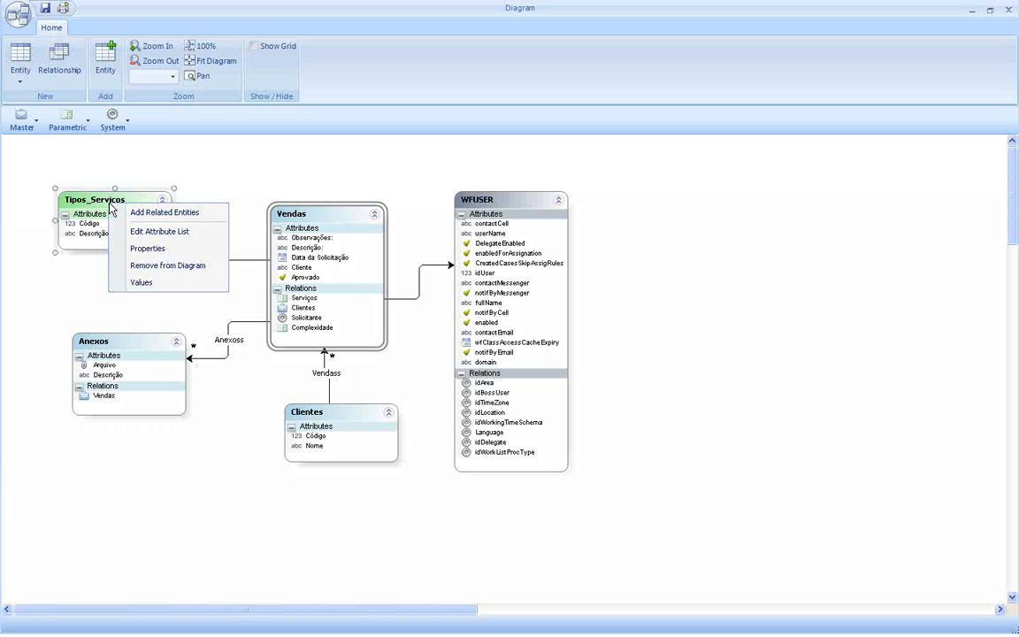
{"action": "left_click", "coordinate": [165, 284]}
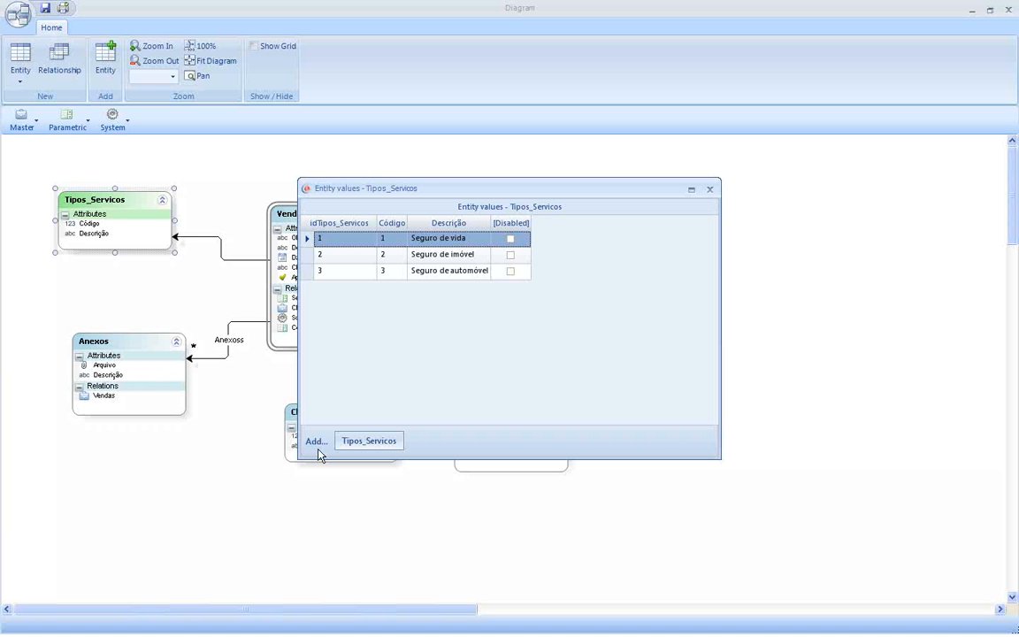
{"action": "left_click", "coordinate": [709, 189]}
{"action": "left_click", "coordinate": [681, 307]}
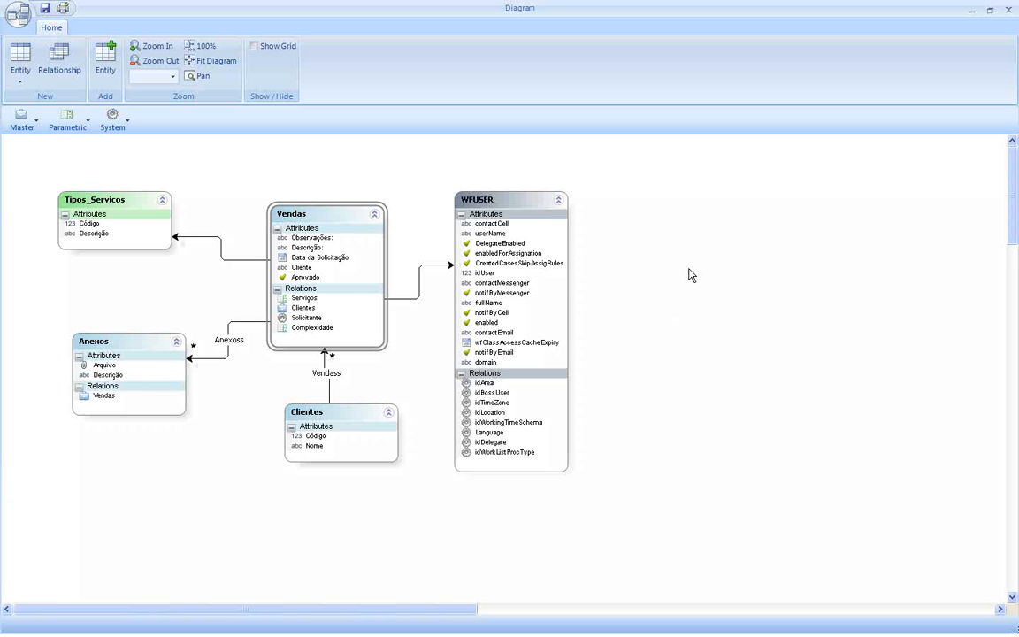
Edit the attribute list of the Vendas entity and add an attribute with the display name Justificativa Reprovação
{"action": "left_click", "coordinate": [352, 291]}
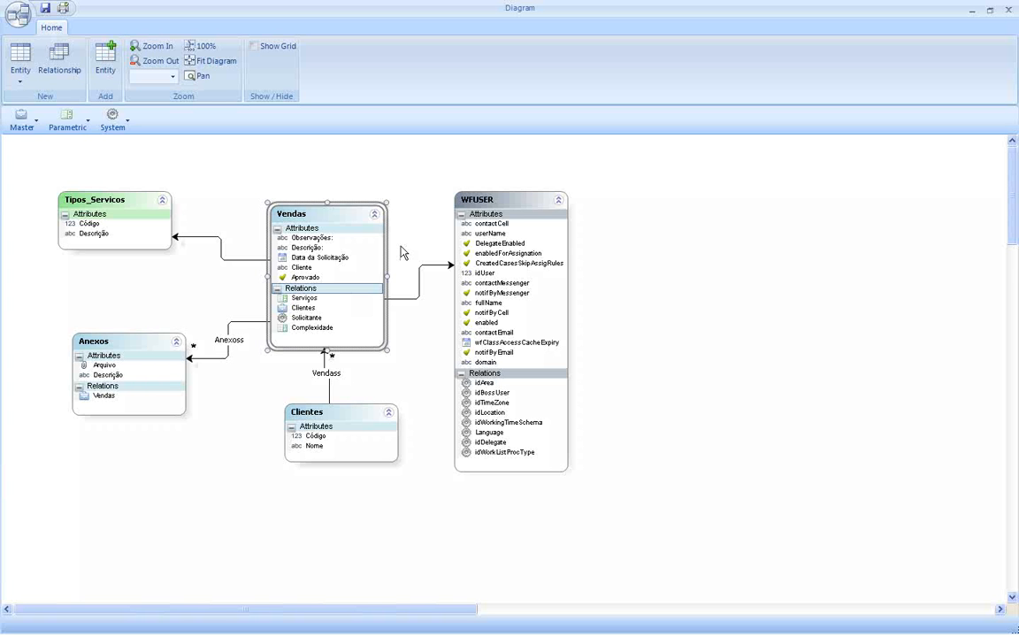
{"action": "right_click", "coordinate": [325, 217]}
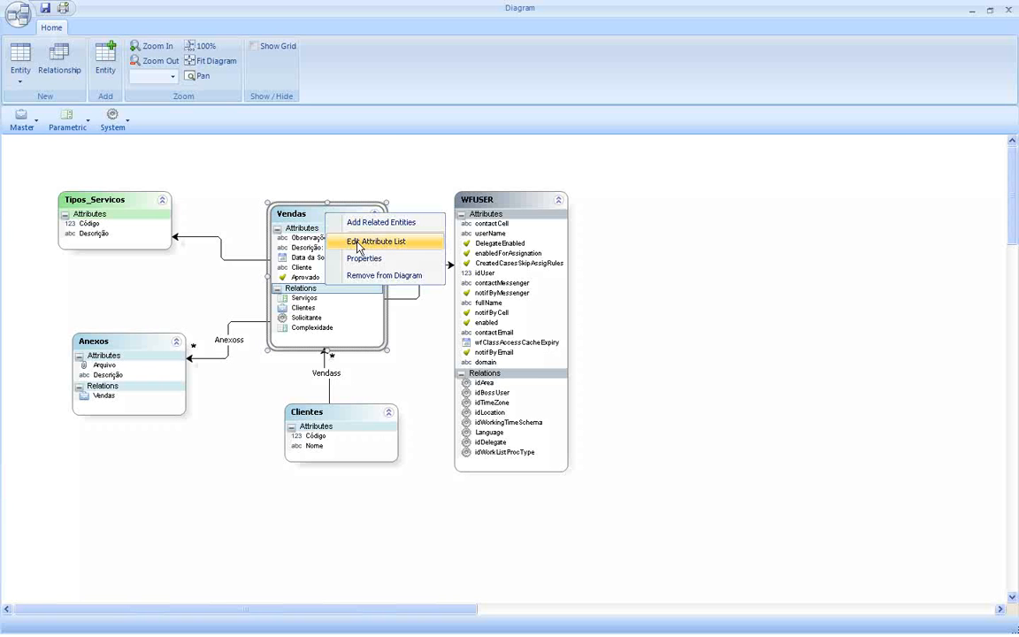
{"action": "left_click", "coordinate": [358, 245]}
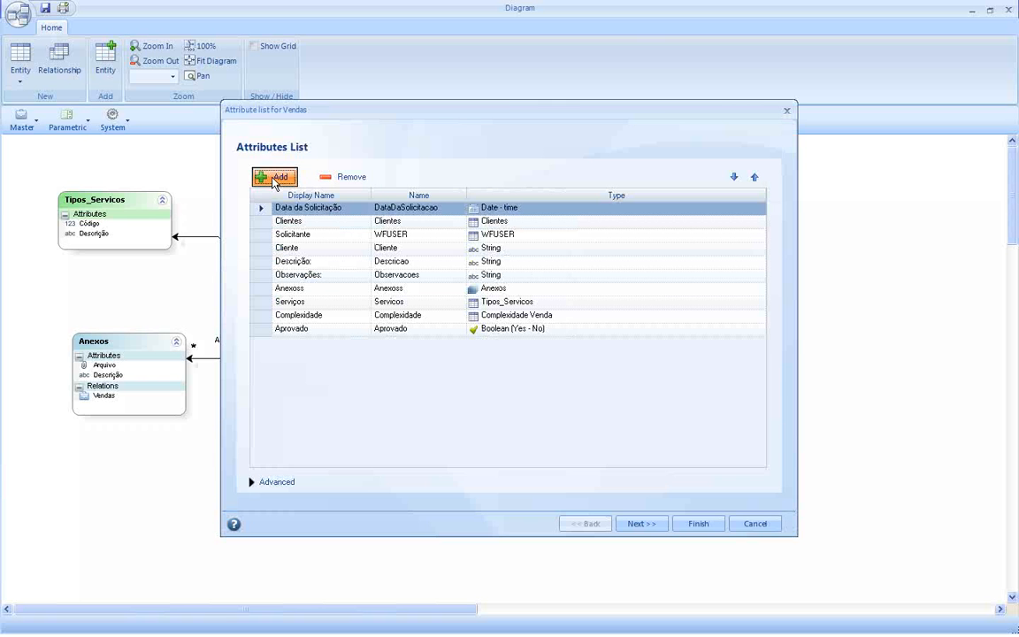
{"action": "left_click", "coordinate": [274, 179]}
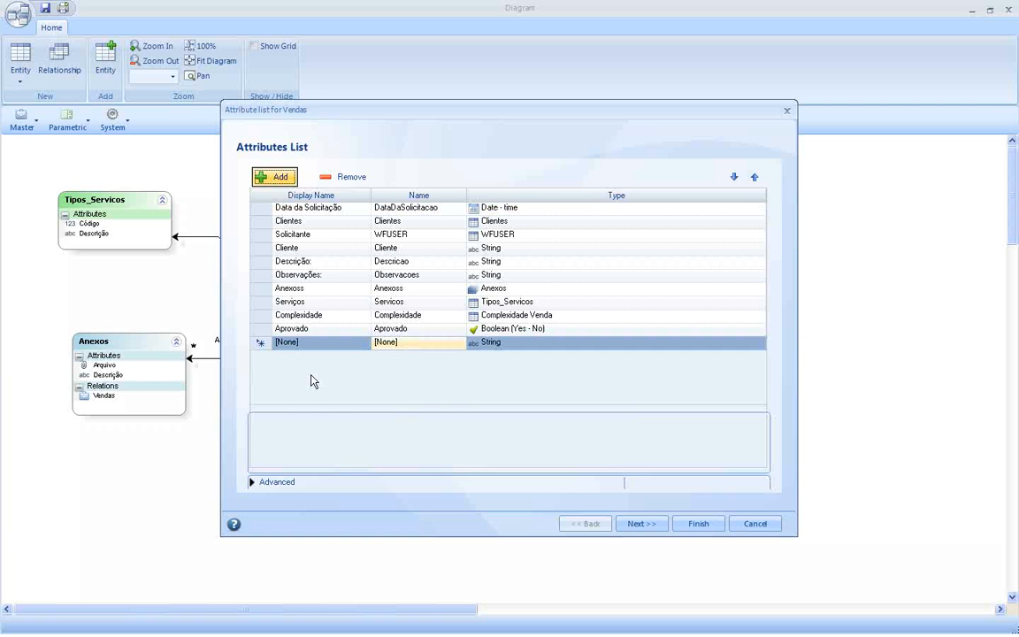
{"action": "left_click", "coordinate": [309, 344]}
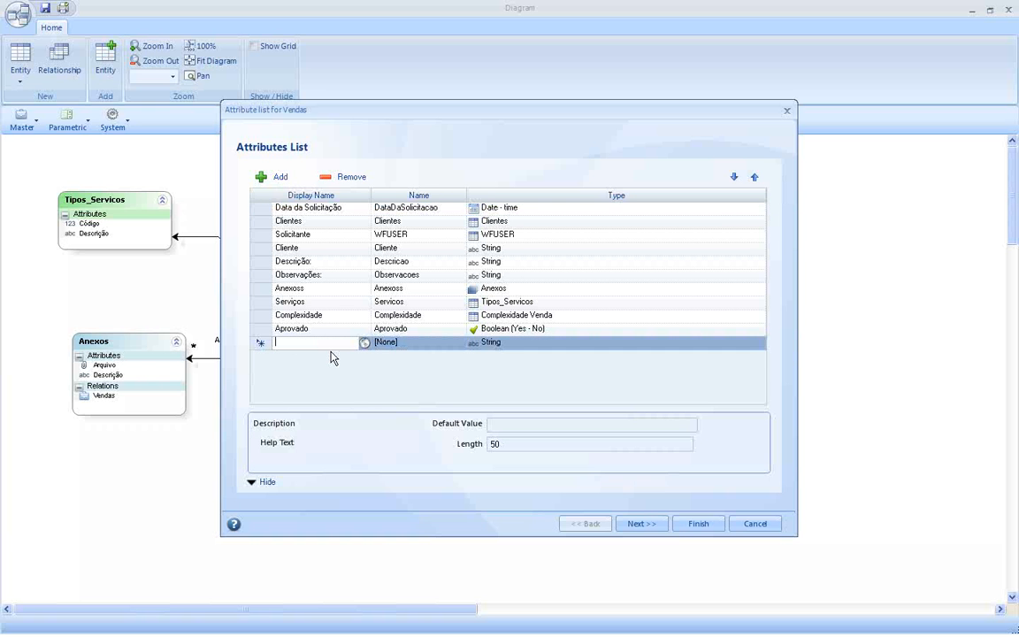
{"action": "type", "text": "J"}
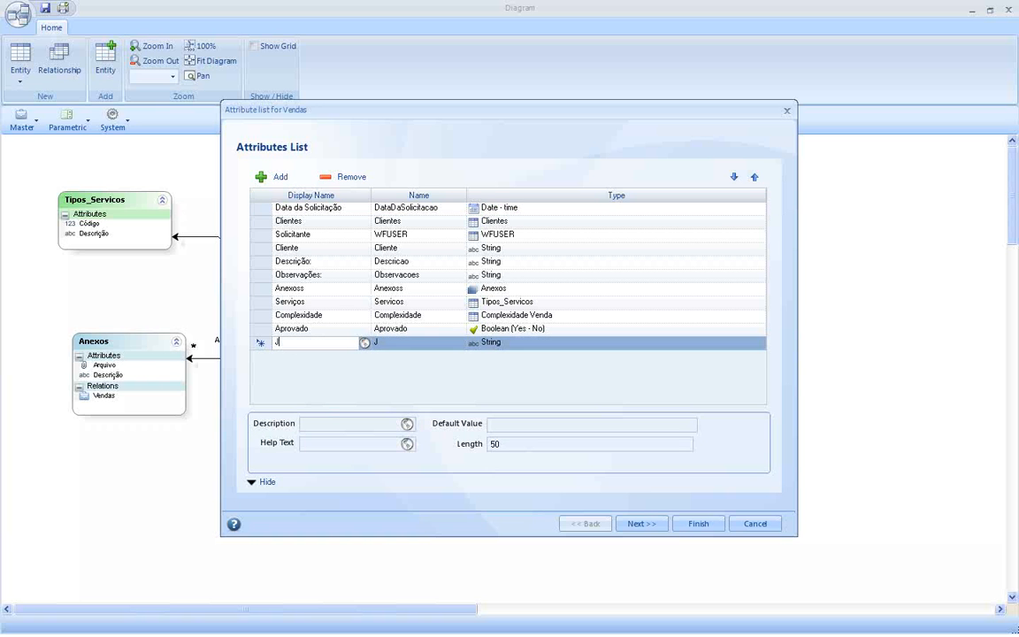
{"action": "type", "text": "ustificativa Reprovação"}
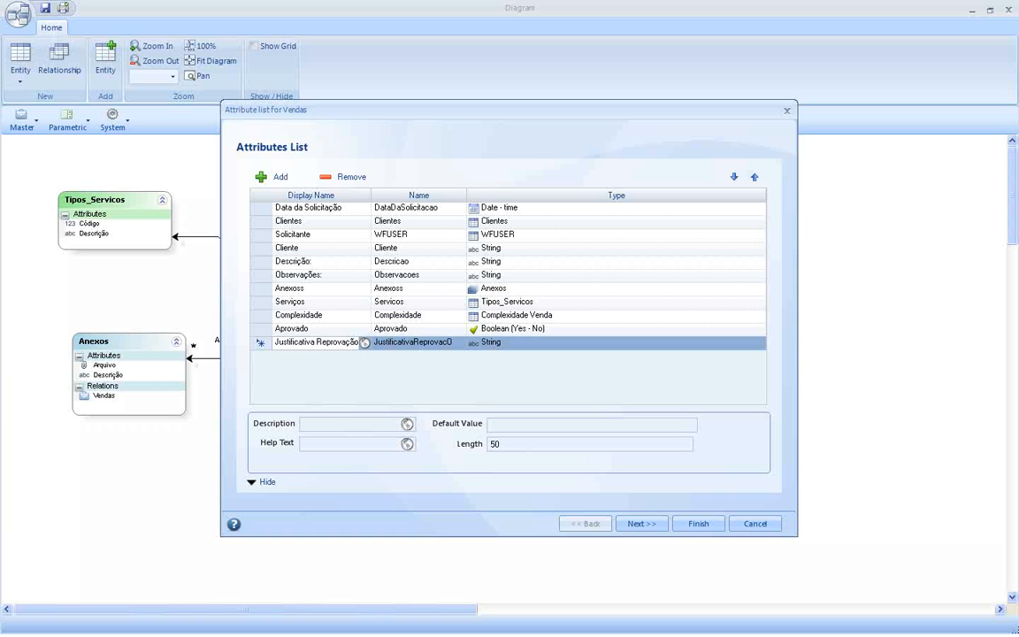
Correct the new attribute's internal name to JustificativaReprovacao, and review the available data types, keeping String
{"action": "left_click", "coordinate": [414, 349]}
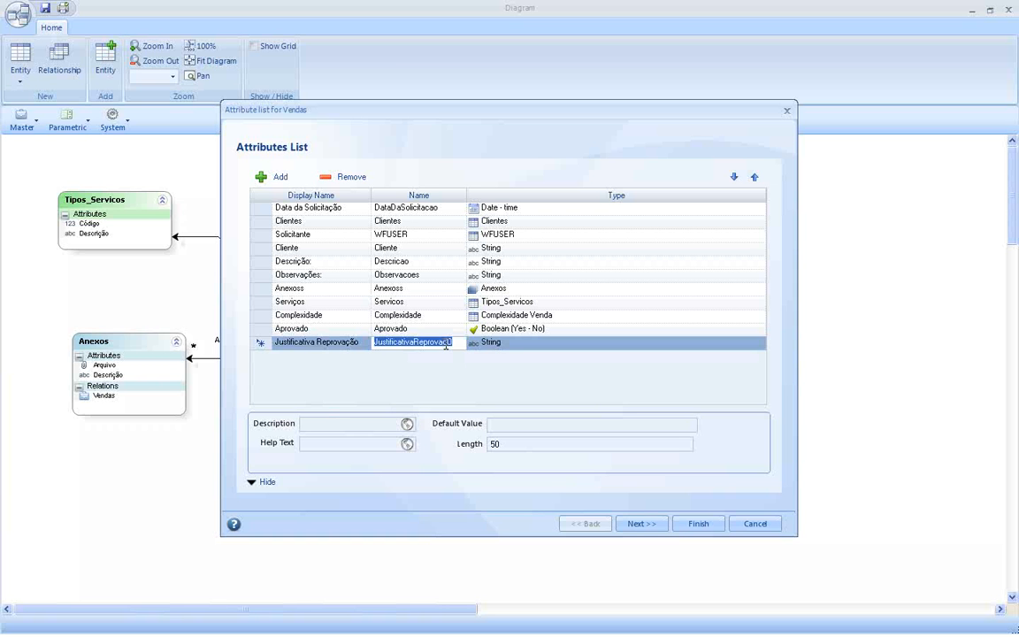
{"action": "left_click", "coordinate": [447, 345]}
{"action": "type", "text": "ao"}
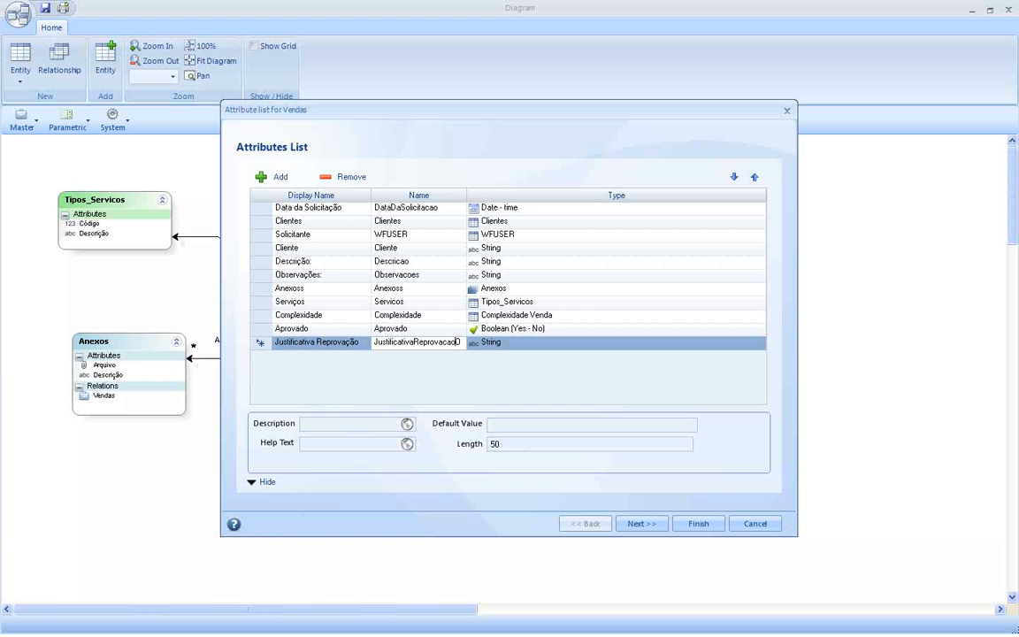
{"action": "key", "text": "Delete"}
{"action": "key", "text": "Tab"}
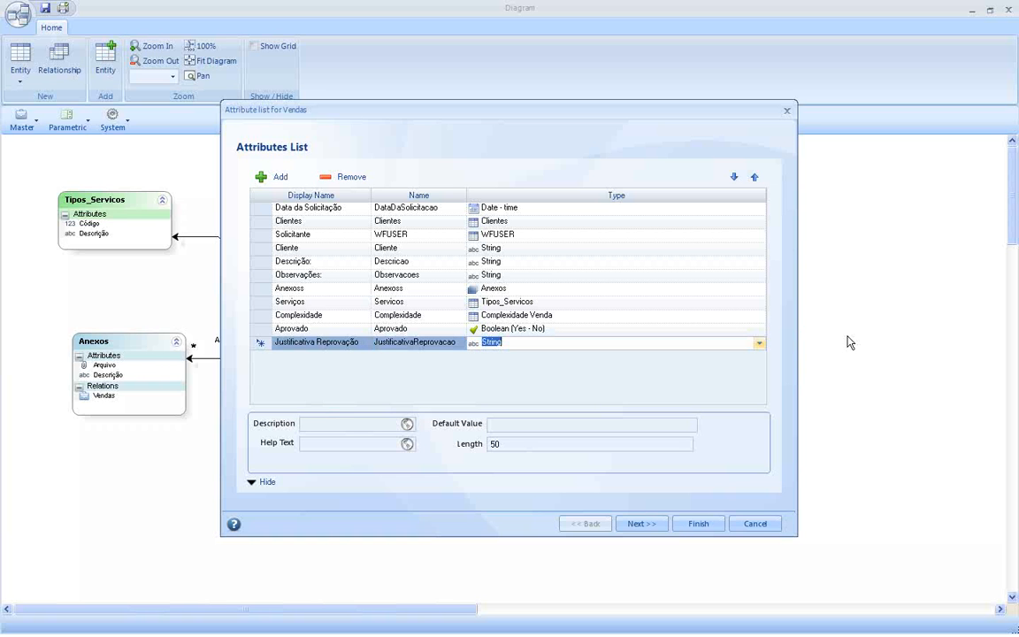
{"action": "left_click", "coordinate": [758, 344]}
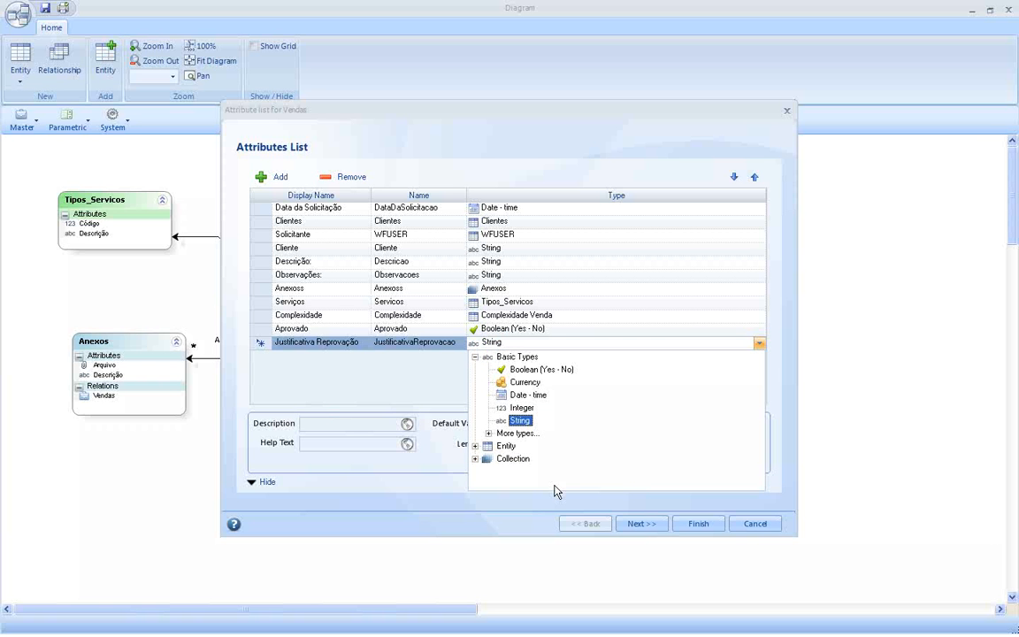
{"action": "left_click", "coordinate": [624, 341]}
{"action": "left_click", "coordinate": [623, 341]}
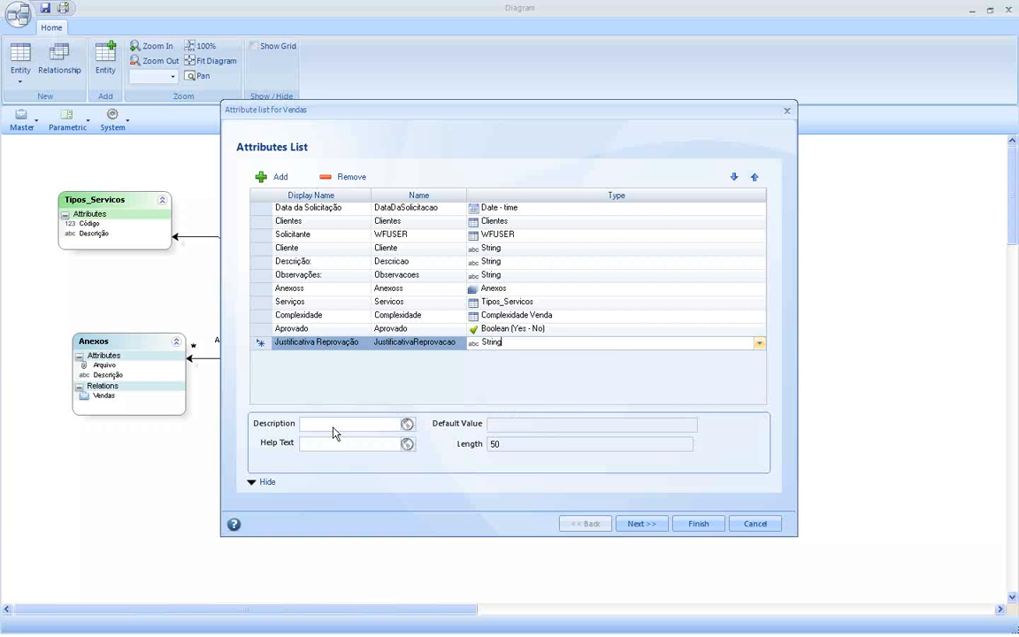
Set the new attribute's length to 100, and finish the entity wizard to save it in Vendas
{"action": "left_click", "coordinate": [333, 425]}
{"action": "left_click", "coordinate": [336, 445]}
{"action": "left_click", "coordinate": [540, 445]}
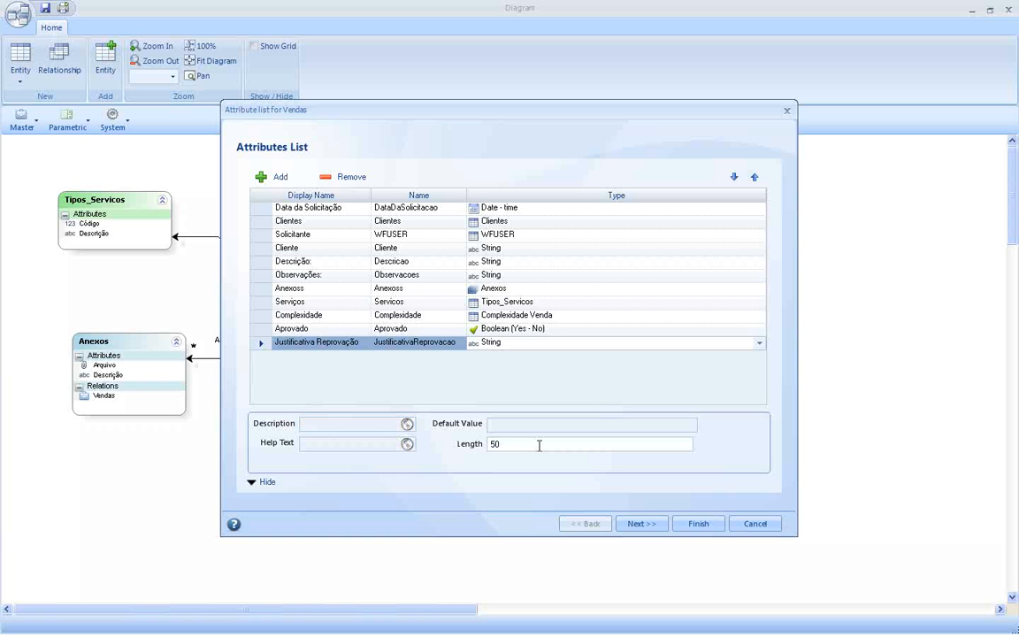
{"action": "key", "text": "BackSpace"}
{"action": "key", "text": "BackSpace"}
{"action": "type", "text": "100"}
{"action": "left_click", "coordinate": [525, 424]}
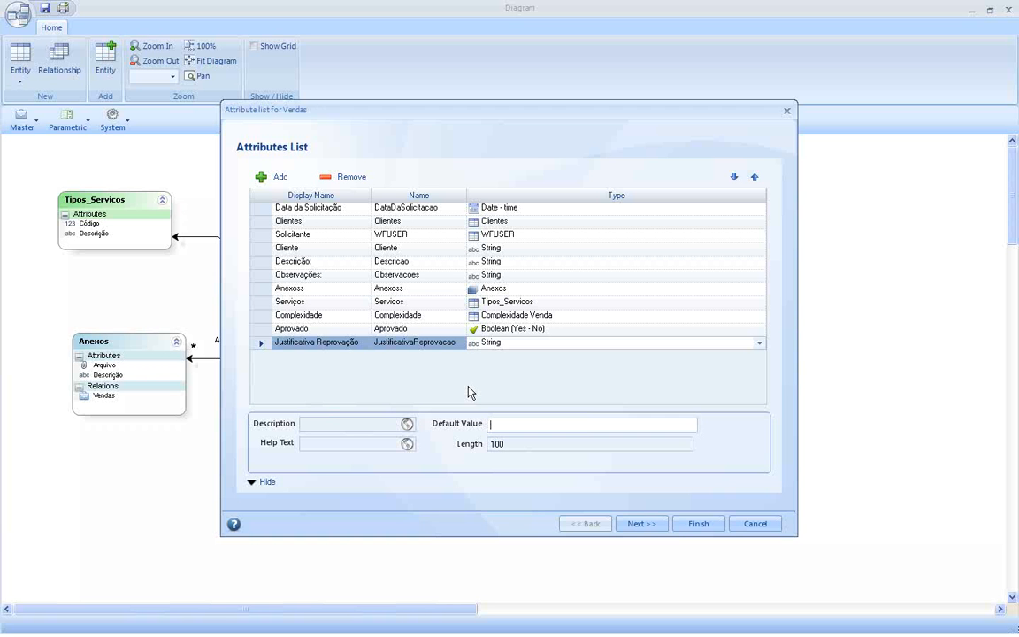
{"action": "left_click", "coordinate": [631, 525]}
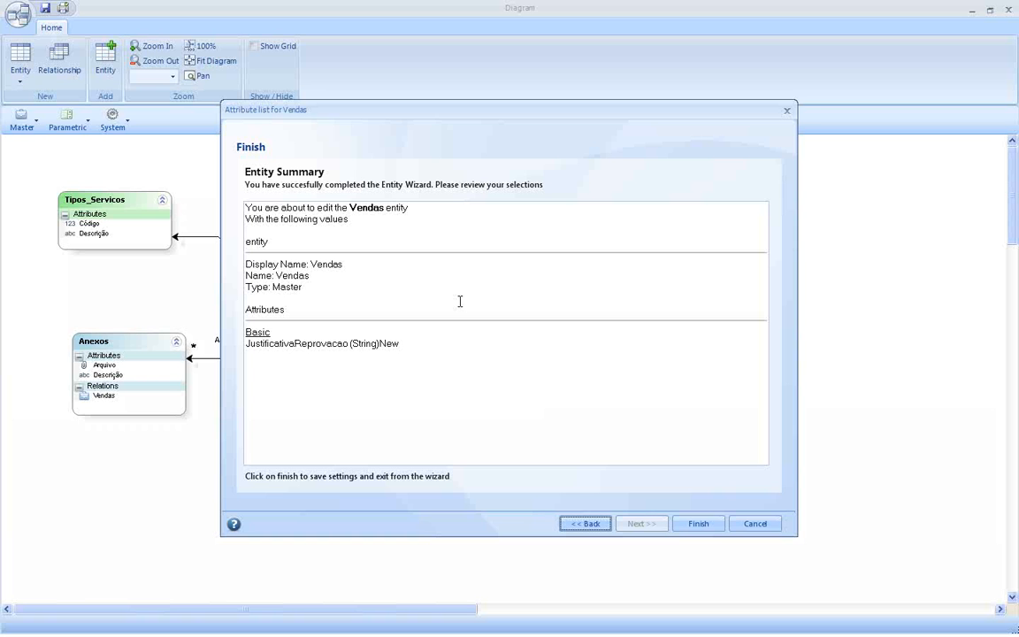
{"action": "left_click", "coordinate": [713, 528]}
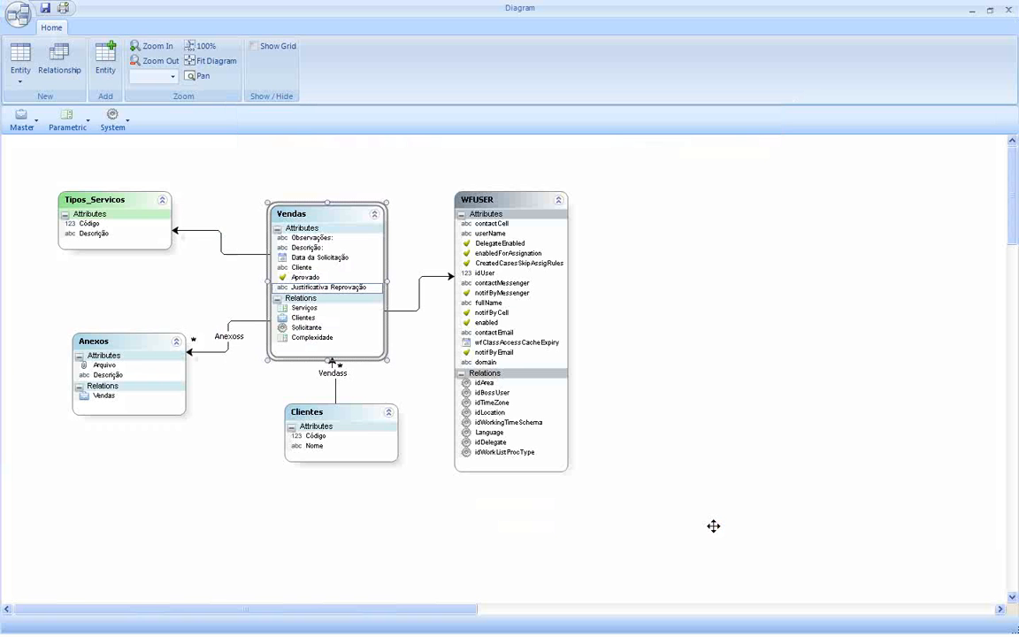
{"action": "left_click", "coordinate": [713, 526]}
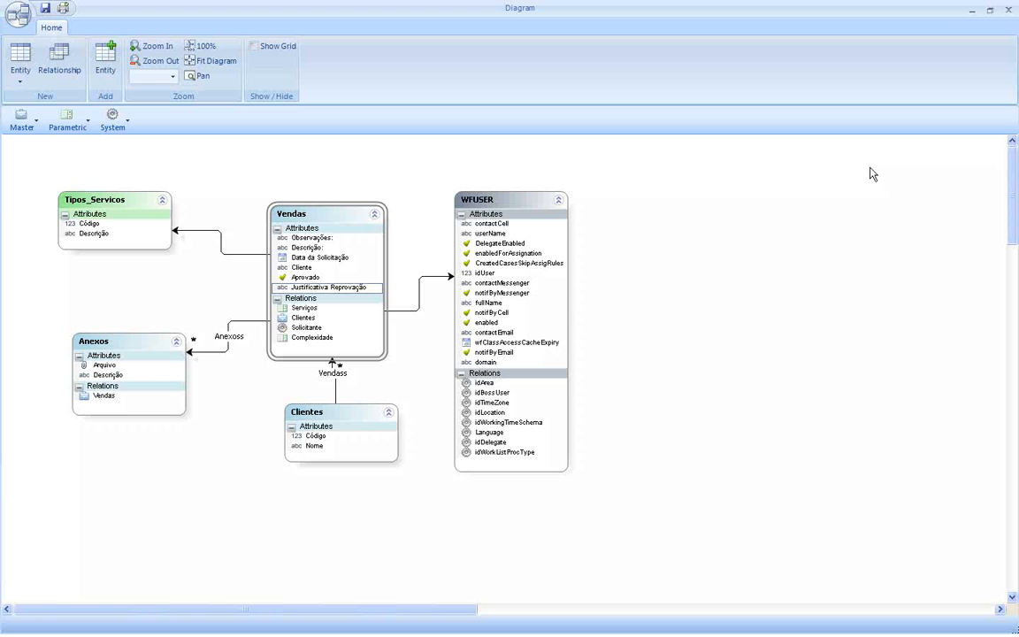
Close the data model diagram and open the Define Forms stage of the process wizard
{"action": "left_click", "coordinate": [1010, 10]}
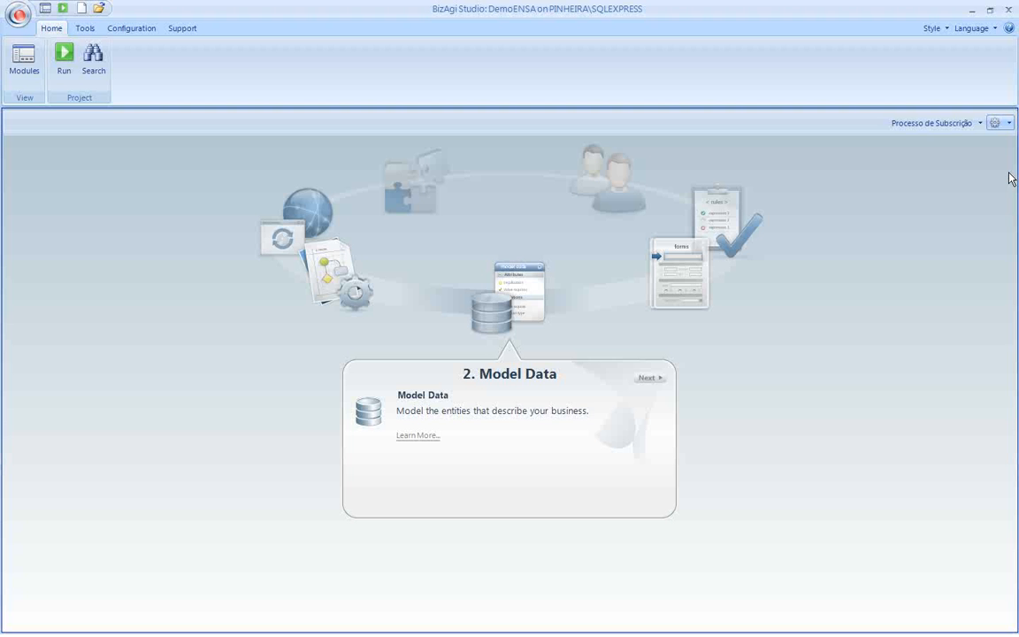
{"action": "left_click", "coordinate": [652, 379]}
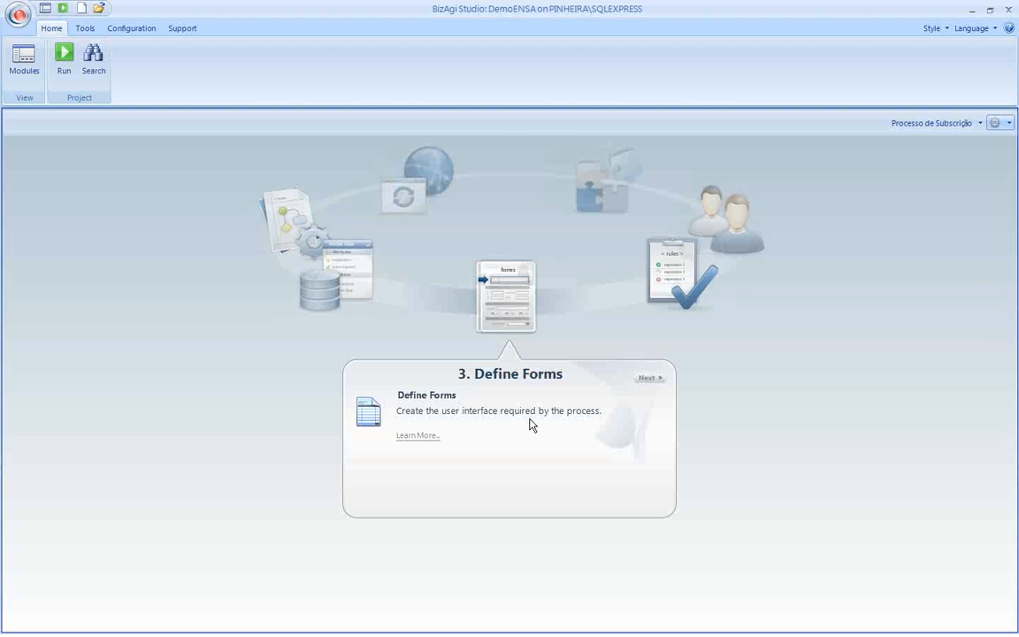
{"action": "left_click", "coordinate": [436, 395]}
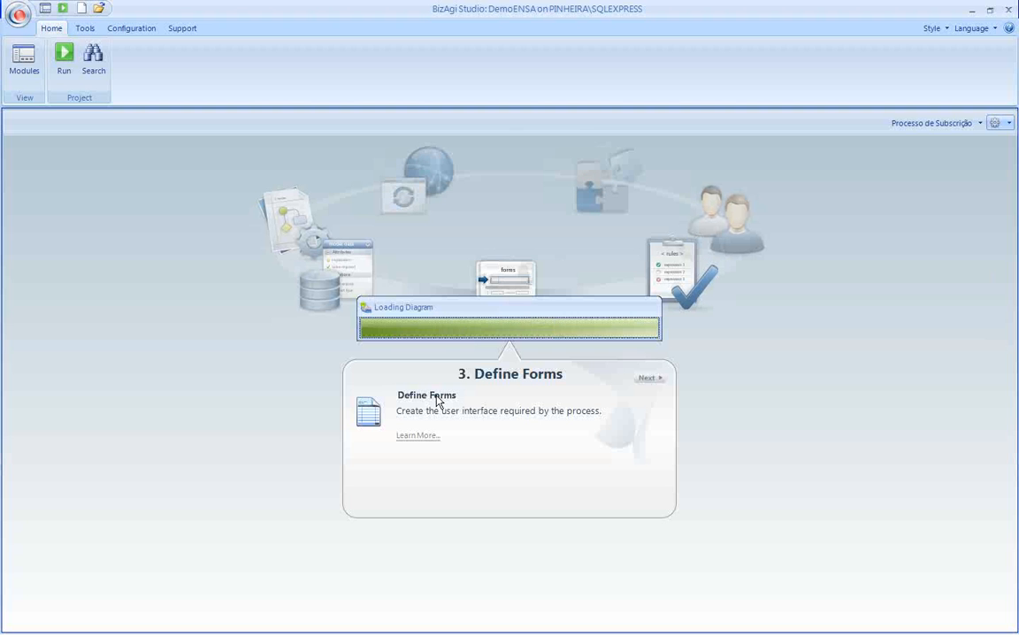